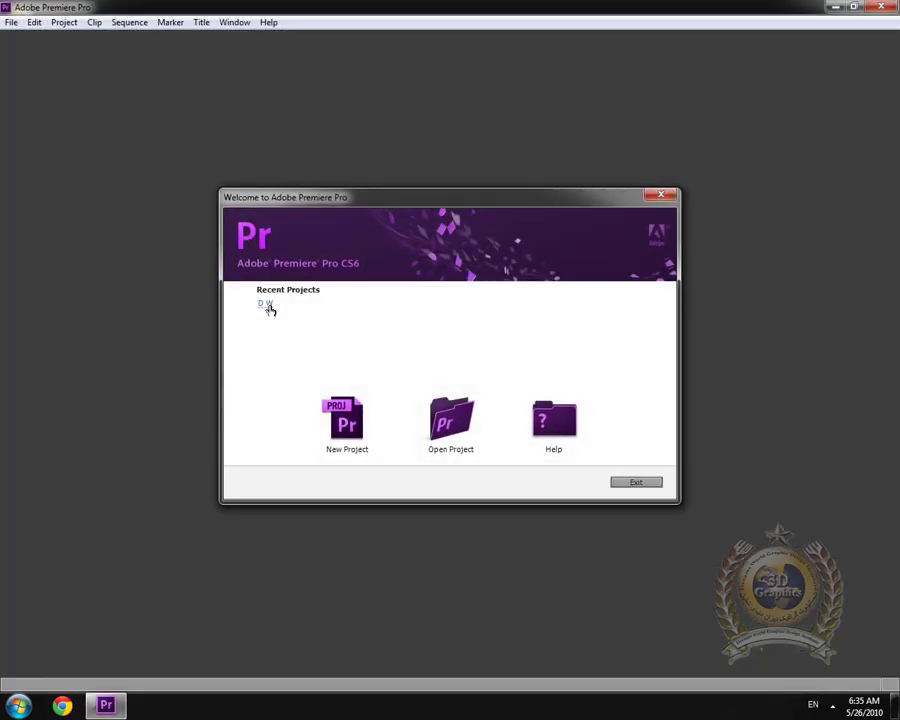
- Open the recent project D W and move the Wildlife.wmv sequence's playhead to 00:00:03:00
left_click(268, 306)
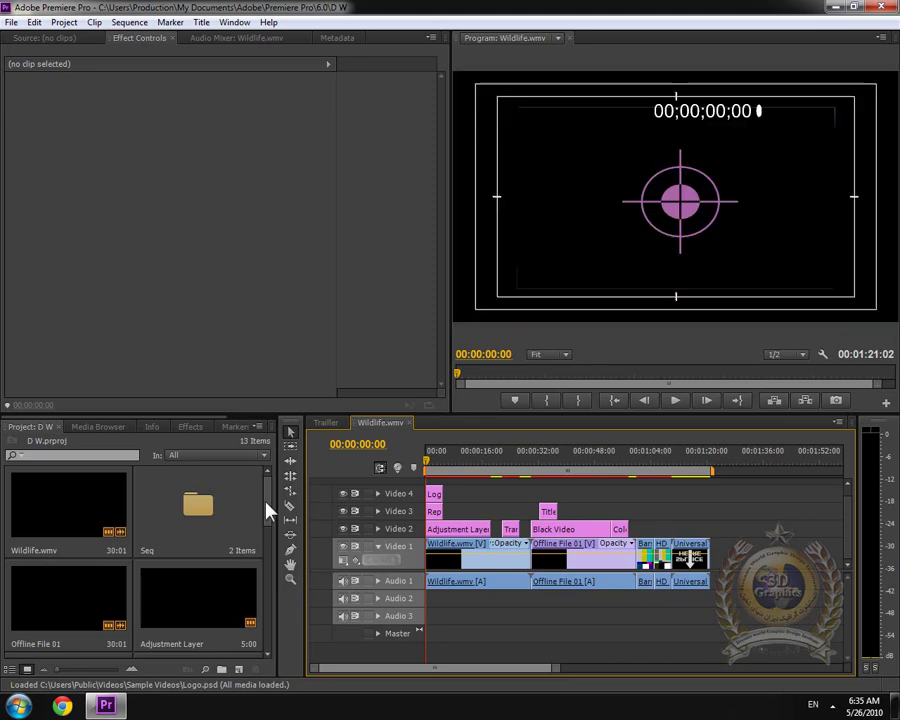
left_click_drag(428, 462, 437, 465)
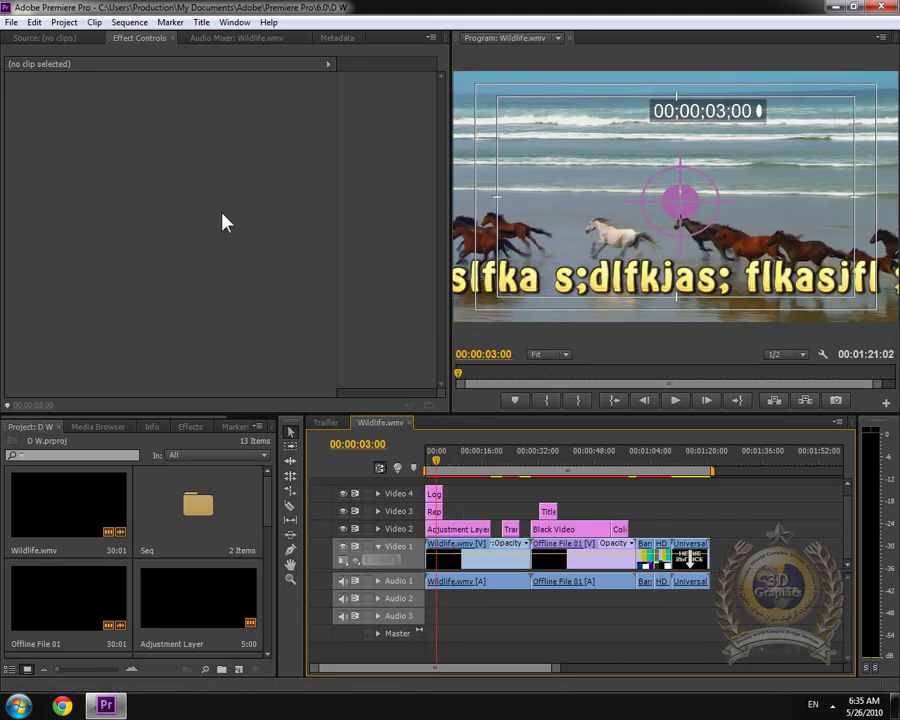
left_click(33, 23)
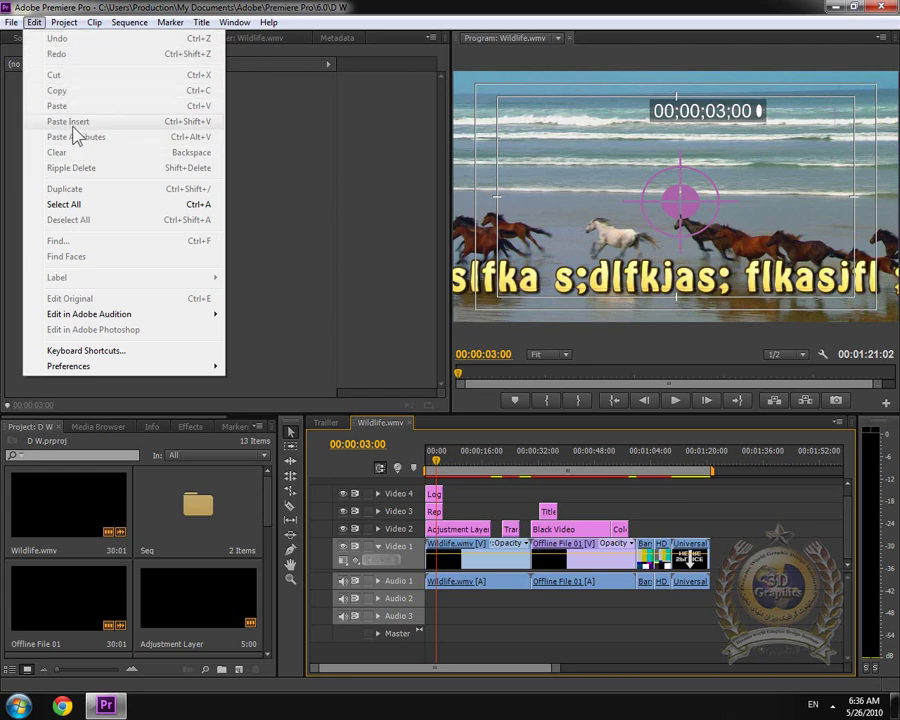
- Delete the Title 02 clip from Video 3 and undo the deletion
left_click(545, 511)
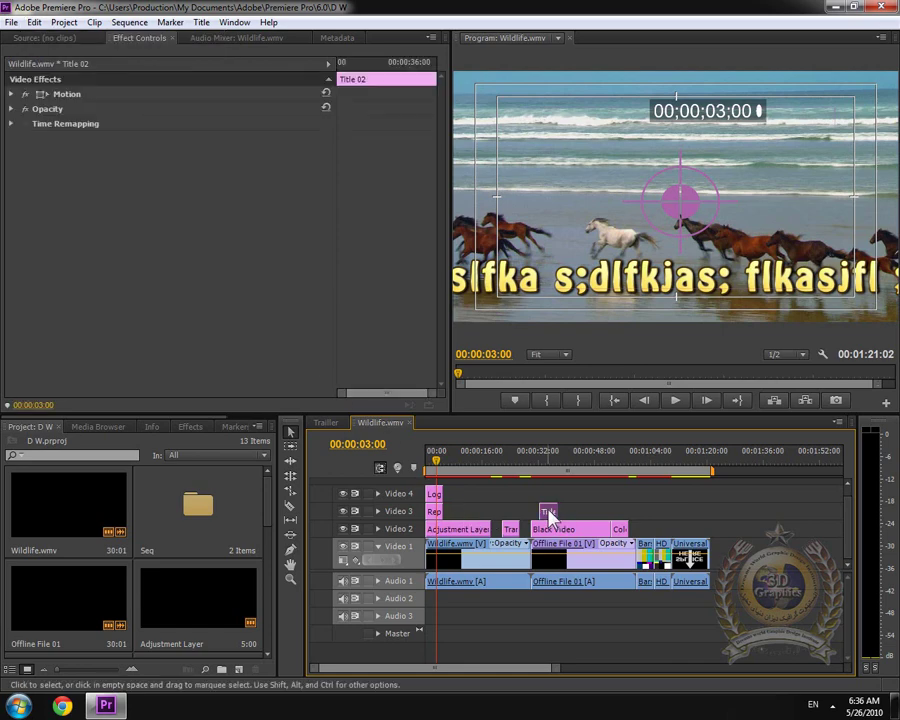
key("Delete")
left_click(37, 21)
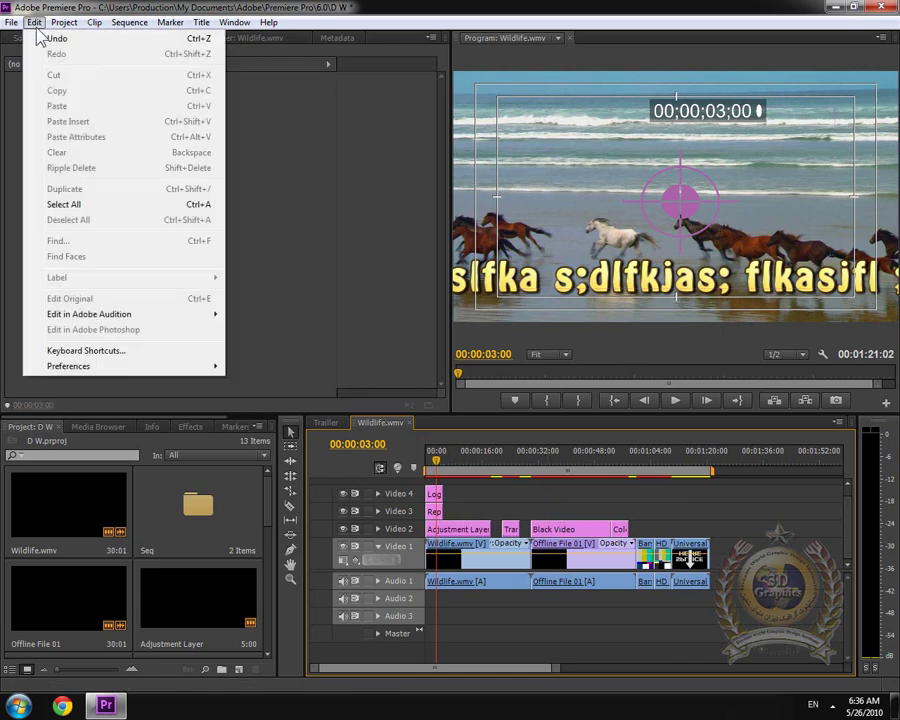
left_click(42, 37)
left_click(37, 22)
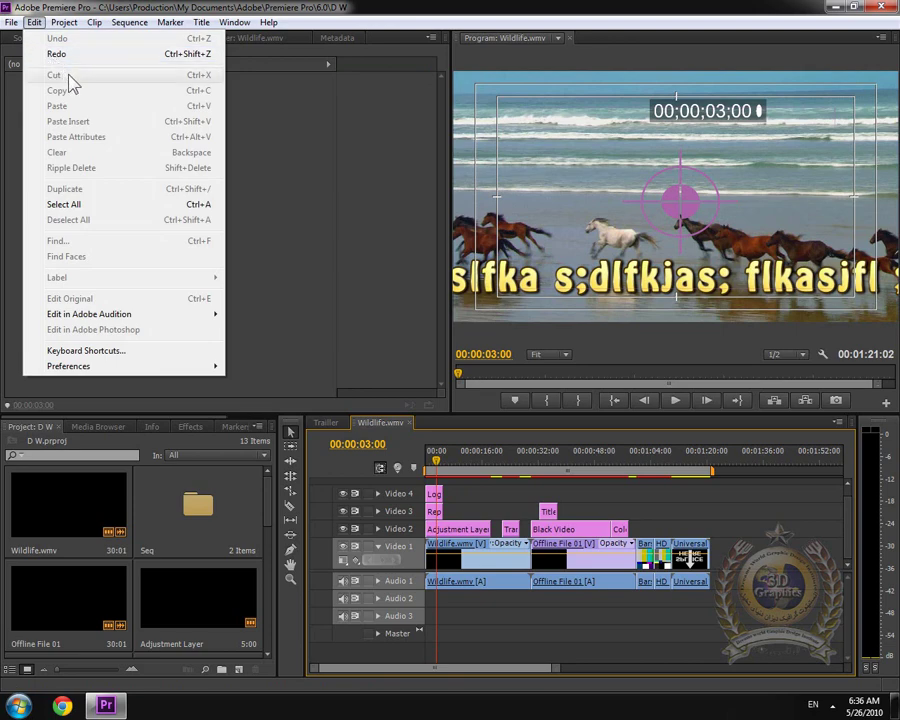
- Cut the Title 02 clip from Video 3 and undo the cut
left_click(546, 511)
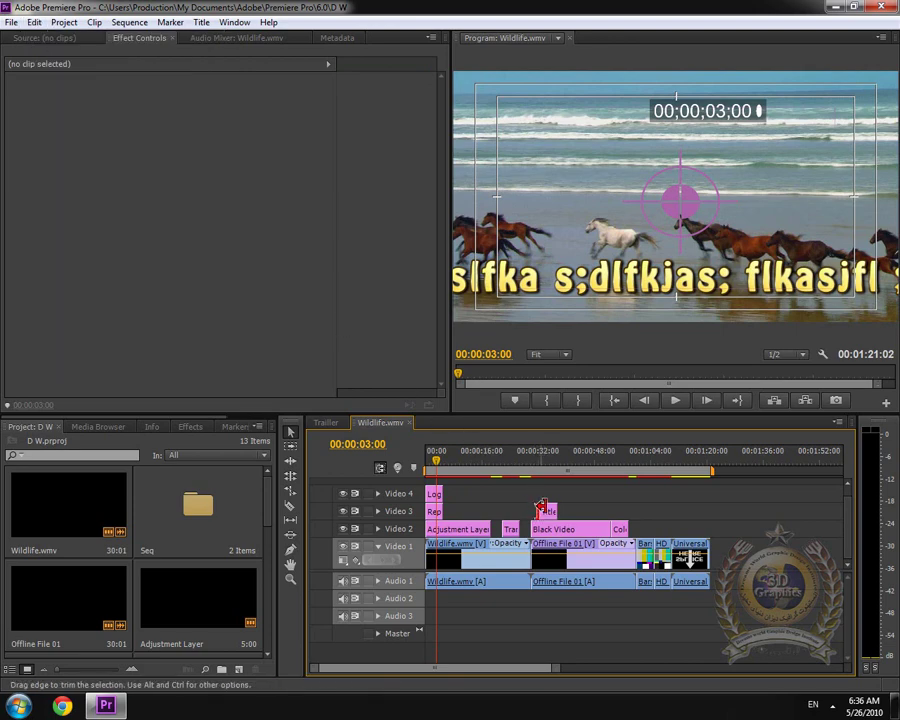
left_click(546, 511)
left_click(35, 22)
left_click(52, 53)
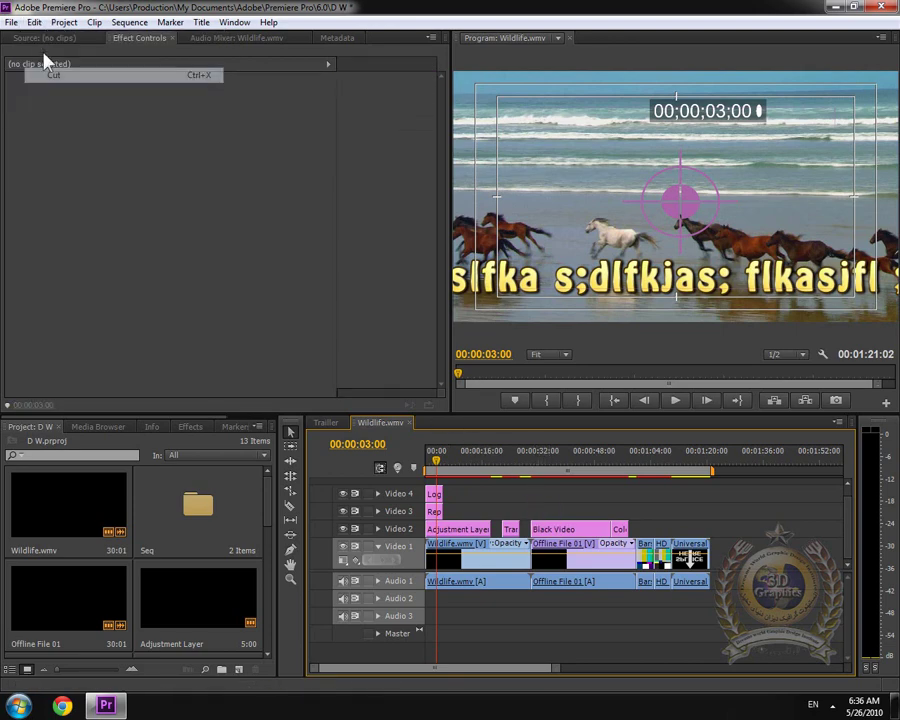
left_click(35, 22)
left_click(55, 38)
left_click(36, 22)
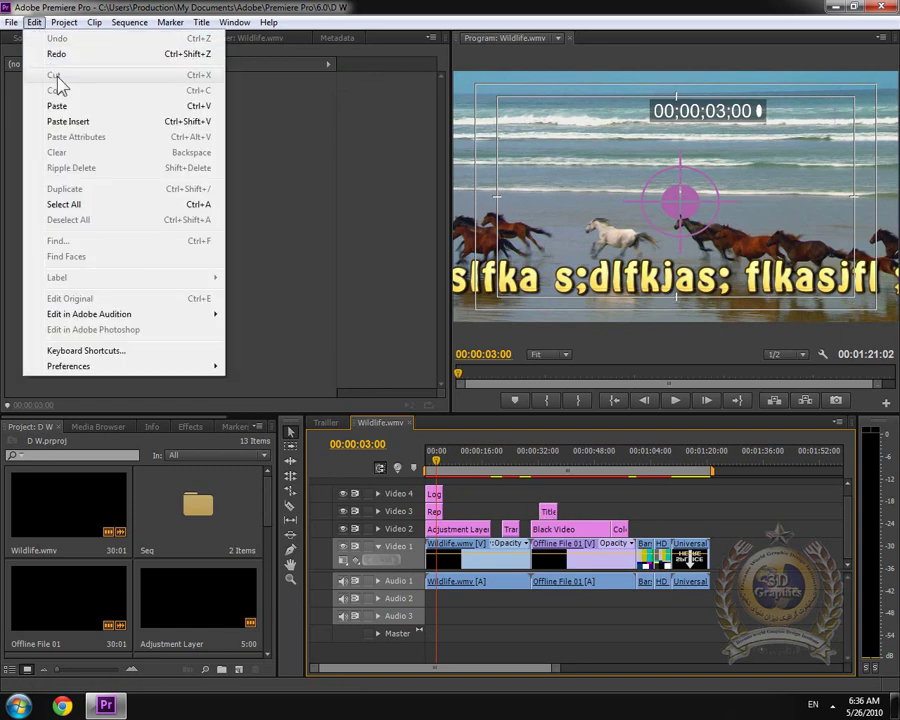
- Copy the Title 02 clip and paste it past the end of the sequence at 00:01:28:09
left_click(546, 513)
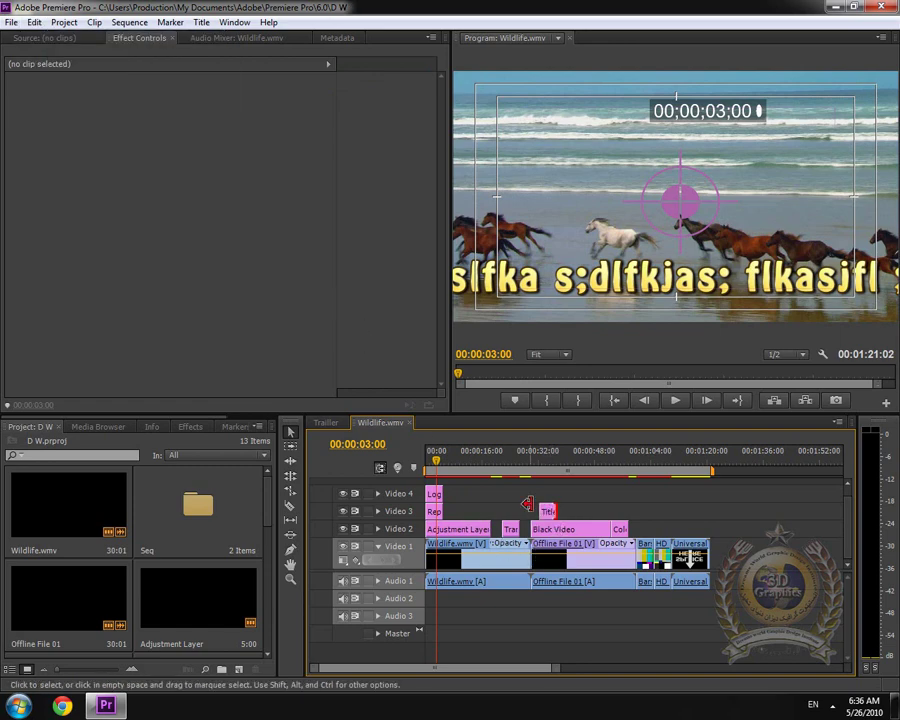
left_click(35, 22)
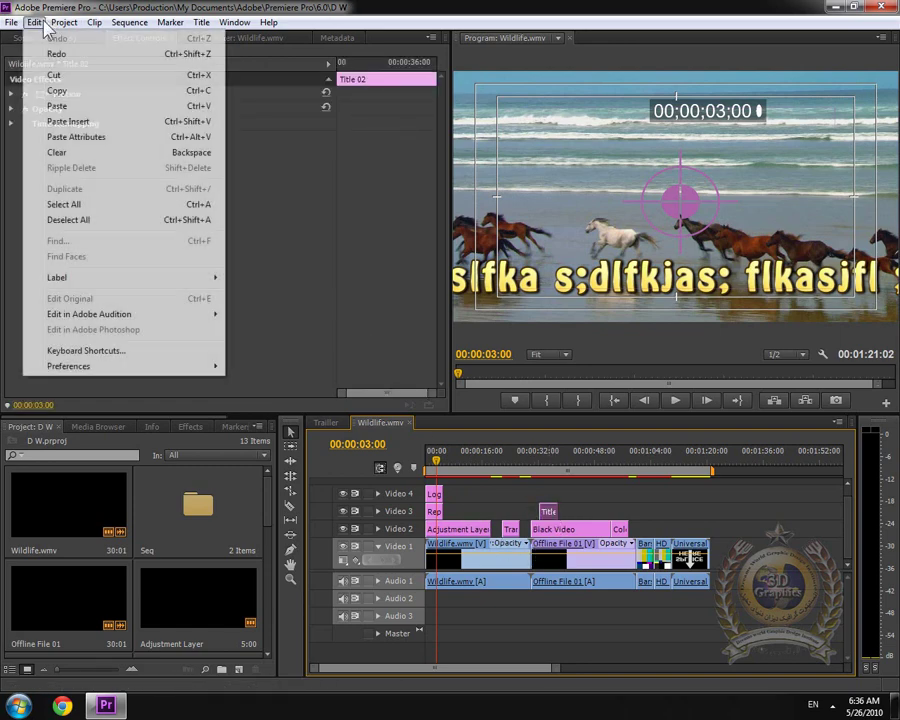
left_click(45, 93)
left_click_drag(646, 464, 738, 470)
left_click(34, 22)
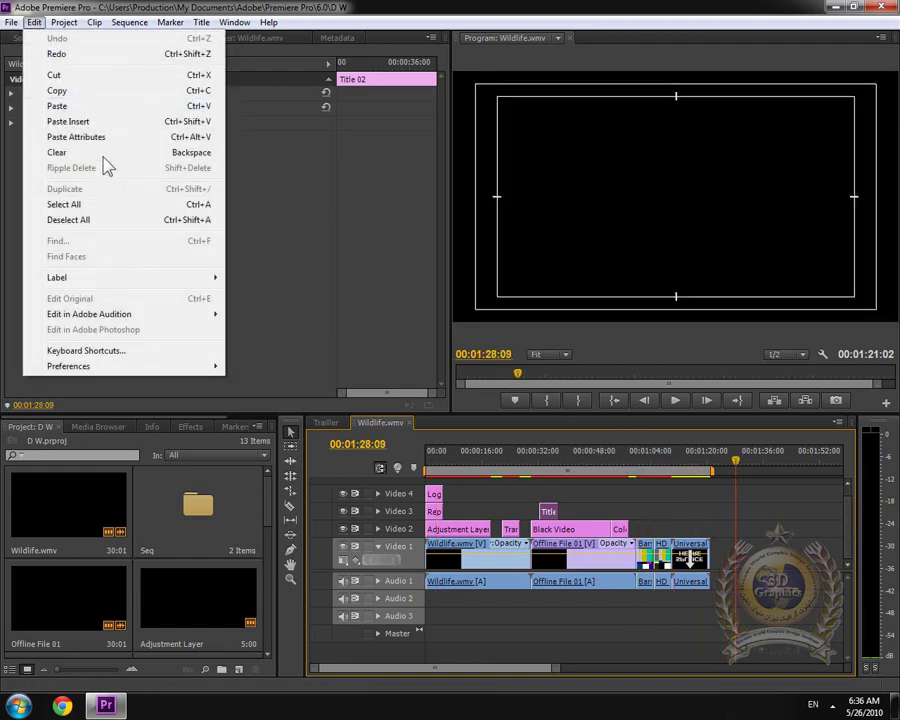
left_click(77, 110)
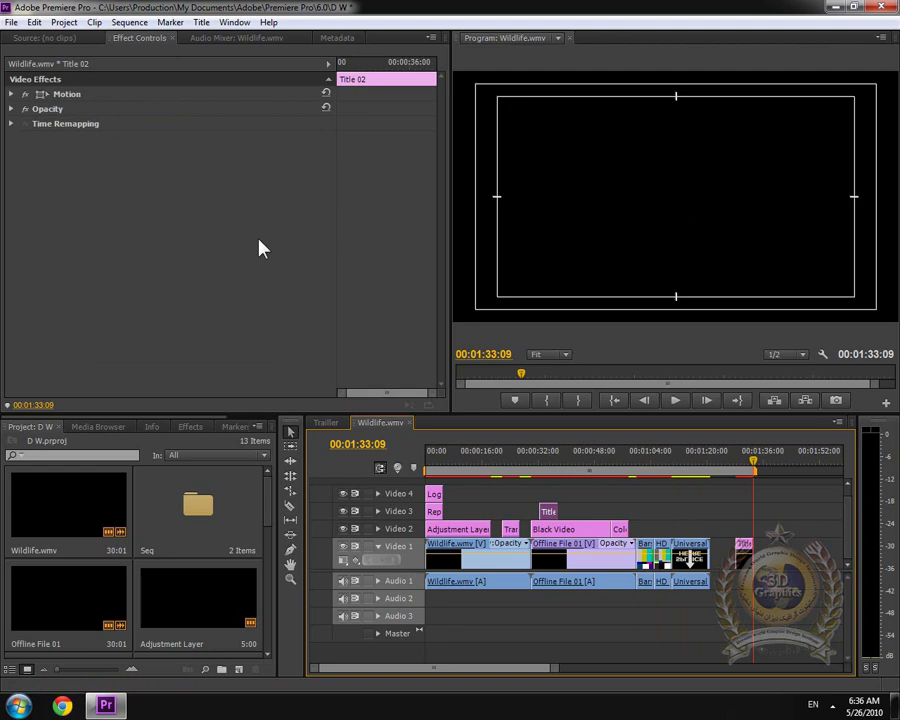
- Paste Insert the copied title into the sequence at 00:00:43:23 and undo the insertion
left_click(583, 468)
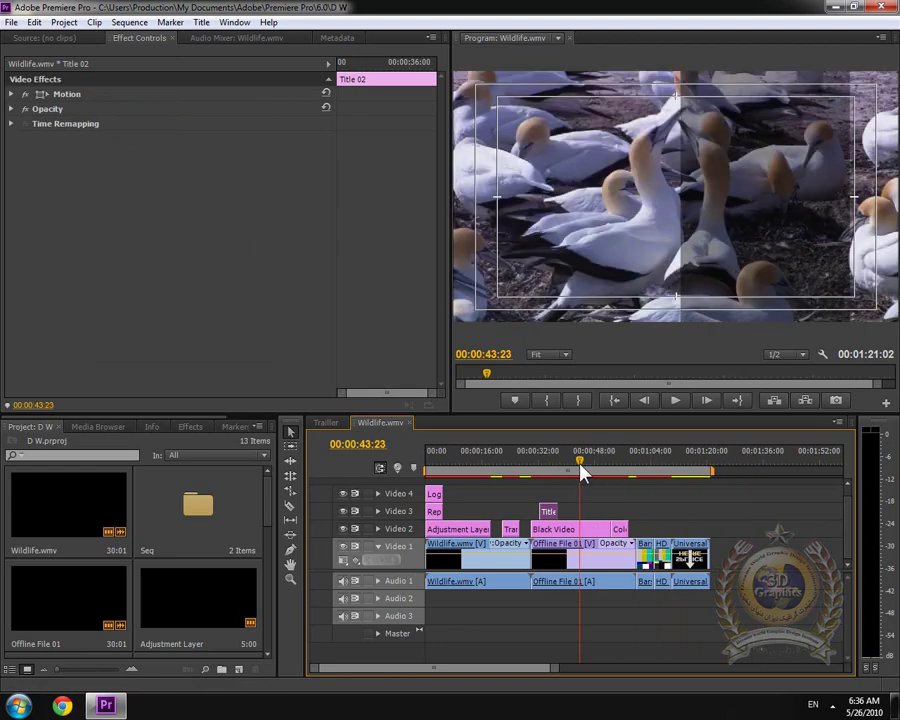
left_click(34, 22)
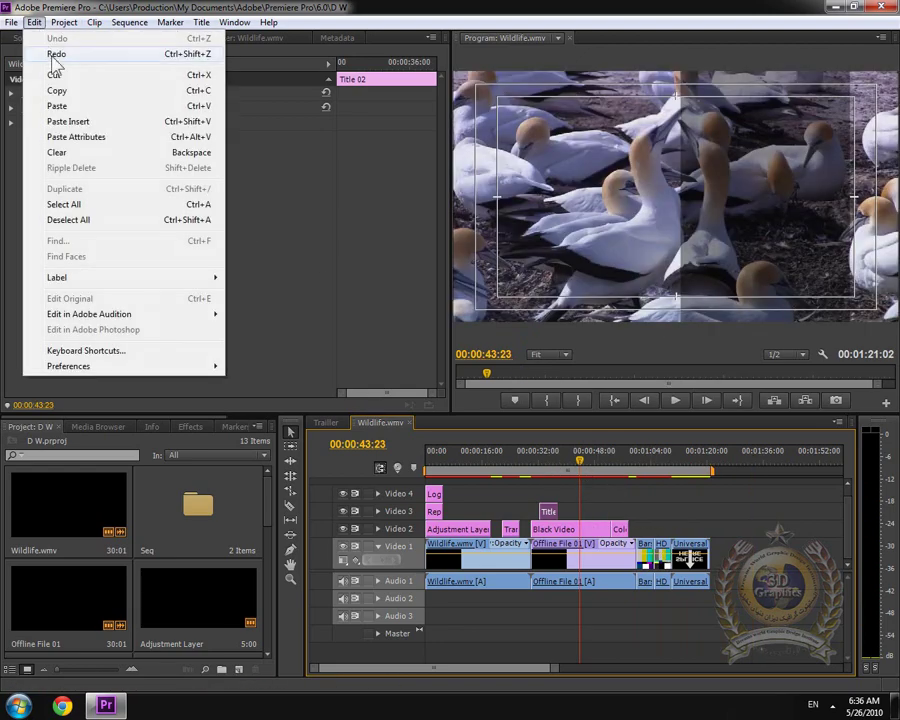
left_click(80, 122)
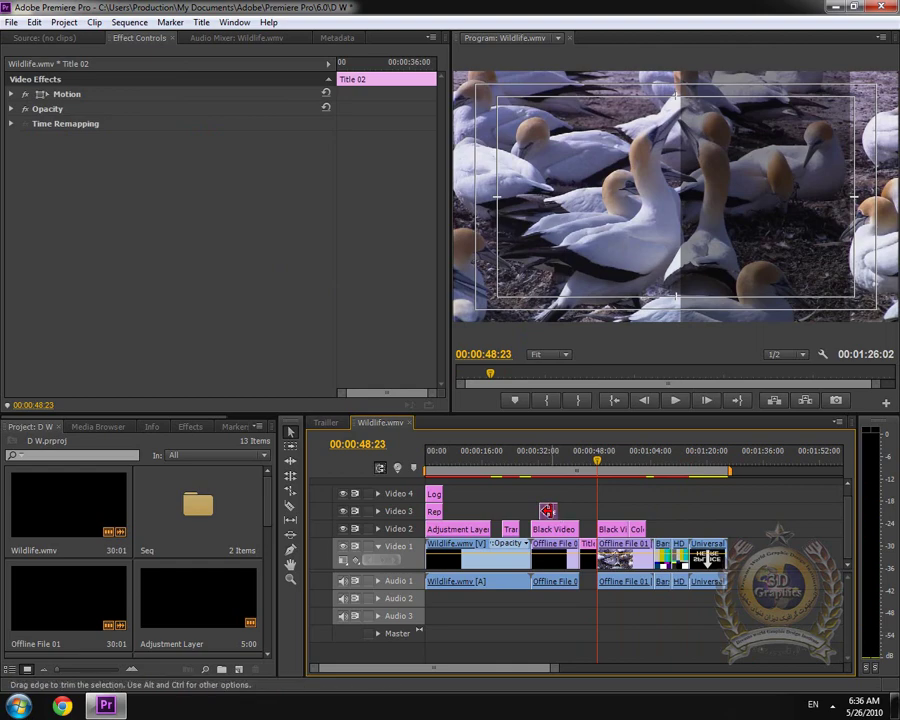
key("ctrl+z")
left_click(34, 22)
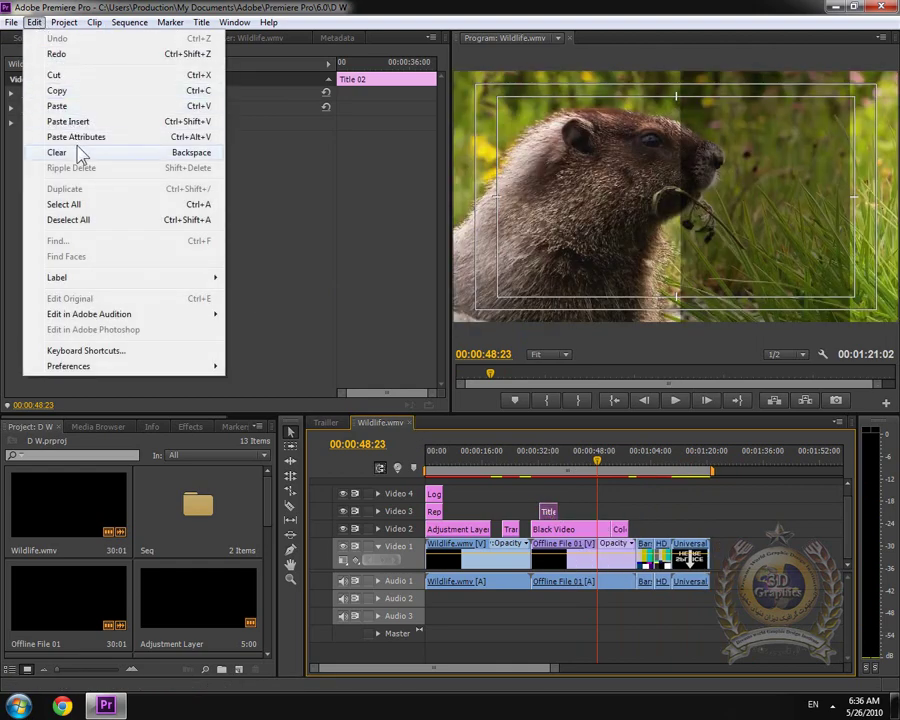
- Find the Lens Flare effect by searching for "lens" and apply it to the Wildlife.wmv clip on Video 1
left_click_drag(614, 470, 476, 472)
left_click(507, 580)
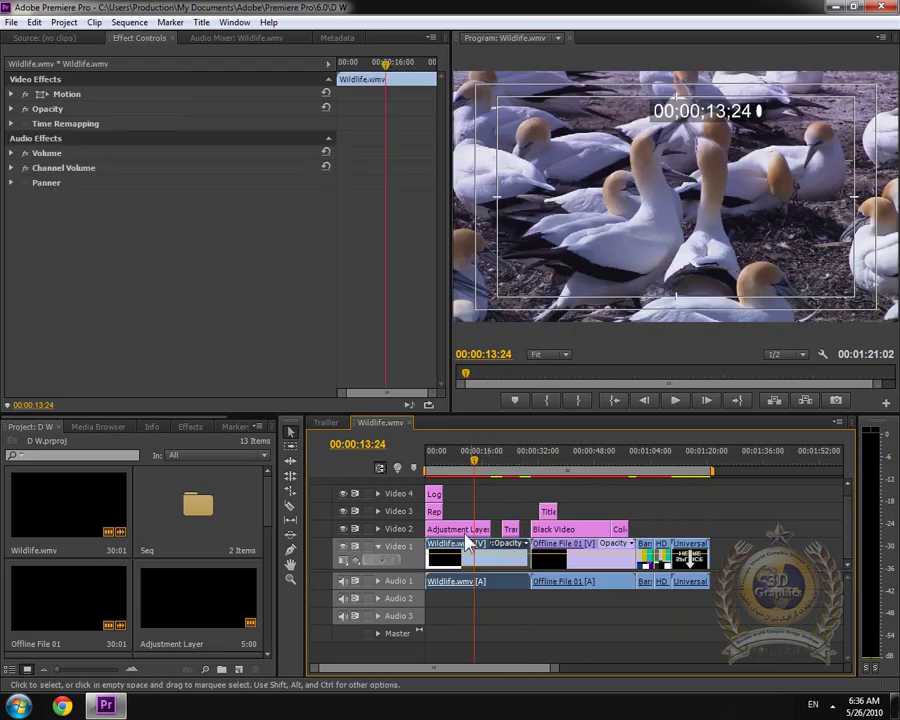
left_click(191, 427)
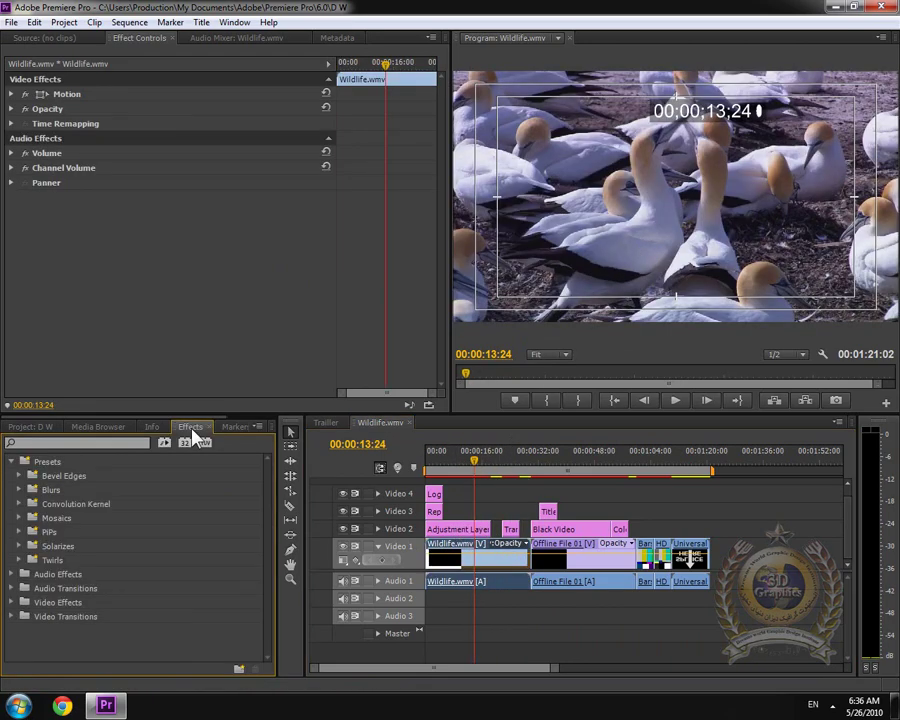
left_click(110, 443)
type("lens")
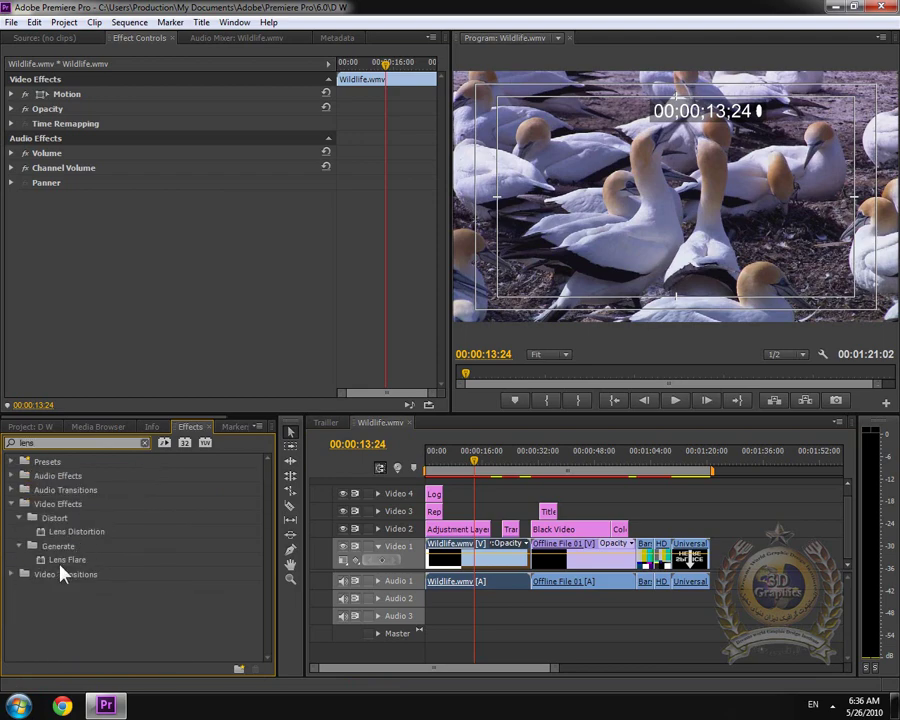
left_click_drag(62, 572, 460, 562)
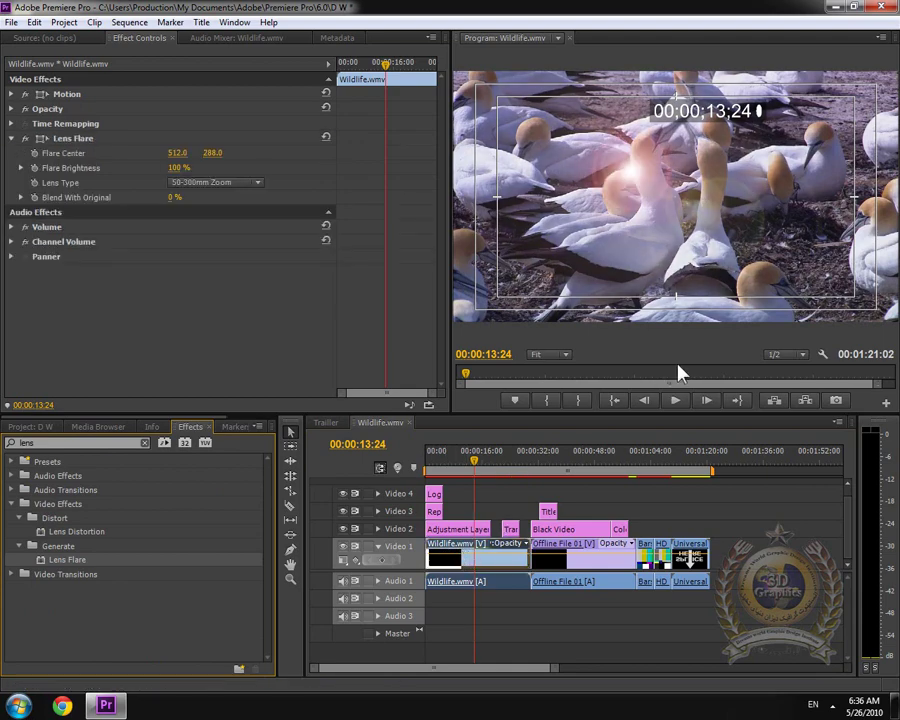
- Copy the Wildlife.wmv clip and paste its attributes onto the Offline File 01 clip
left_click(34, 22)
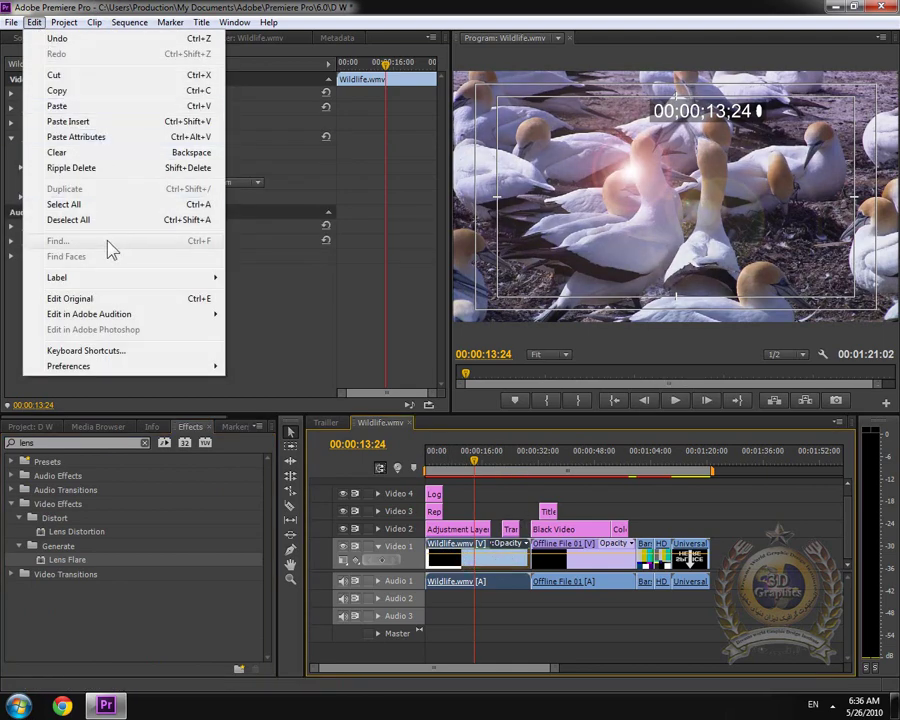
left_click(58, 90)
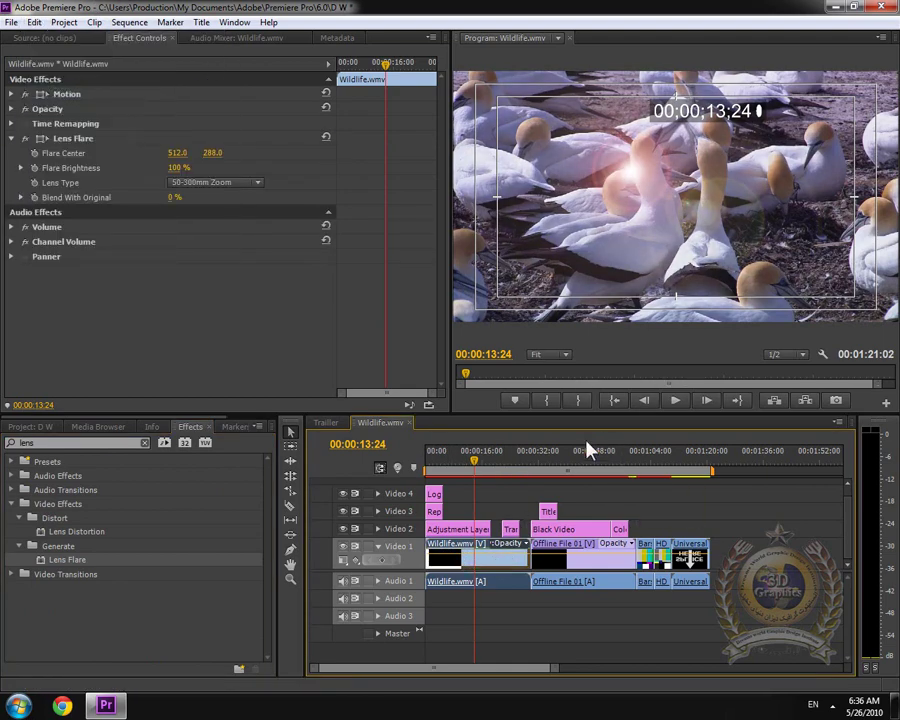
left_click_drag(588, 450, 598, 452)
left_click(580, 558)
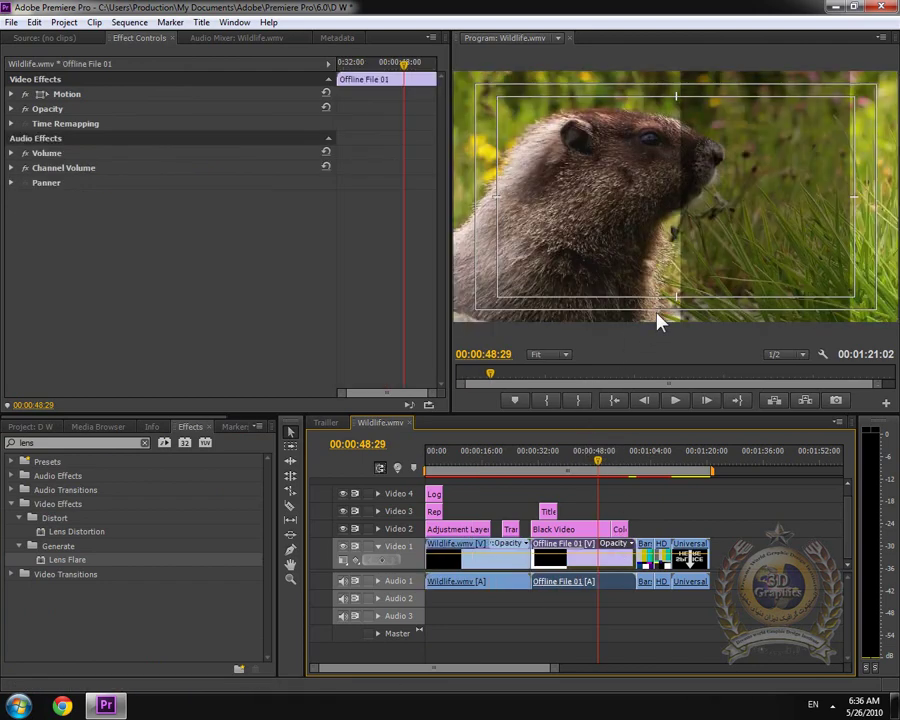
left_click(34, 22)
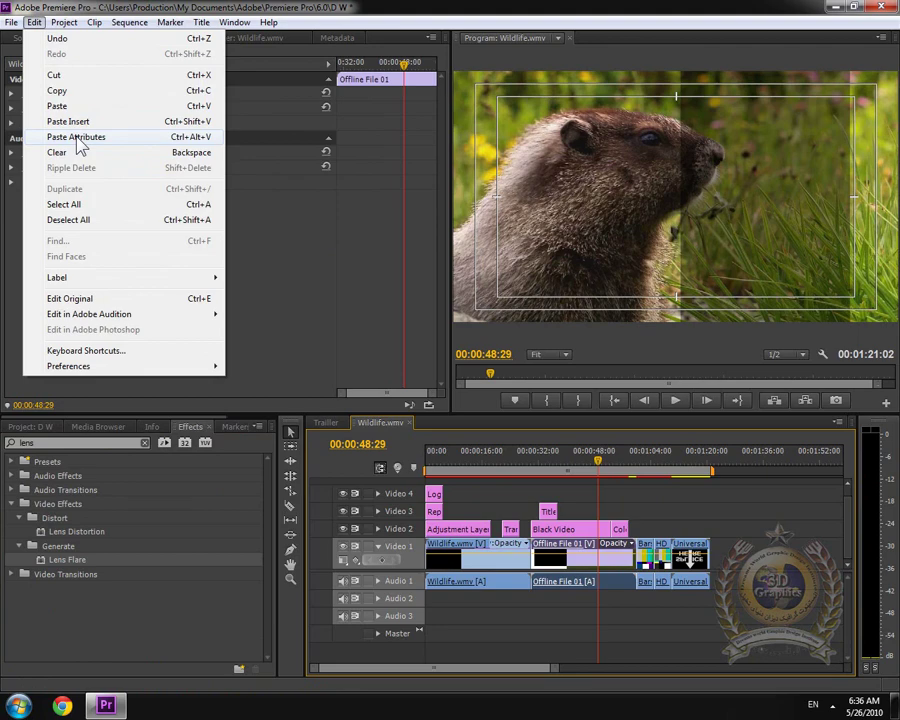
left_click(77, 140)
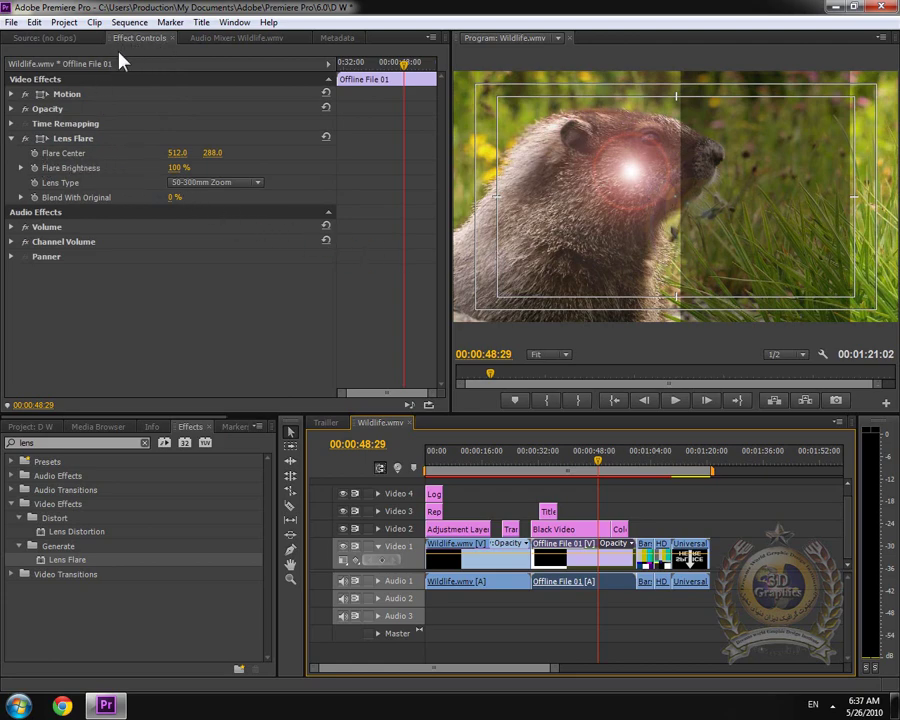
- Set the Offline File 01 clip's Lens Flare center to 550.0, 204.0
left_click_drag(177, 154, 210, 154)
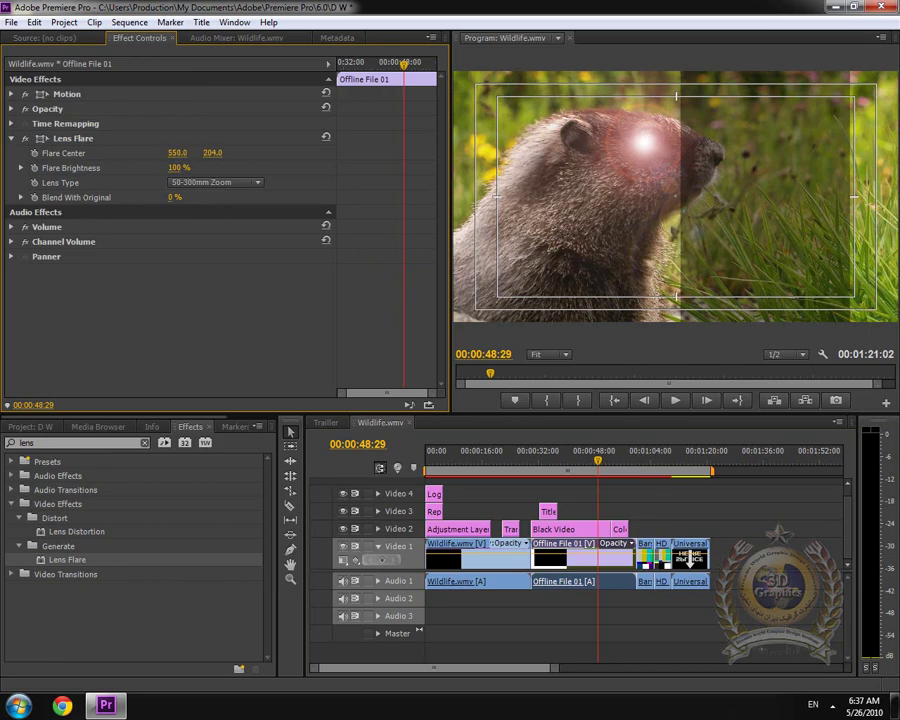
left_click(178, 153)
left_click(34, 22)
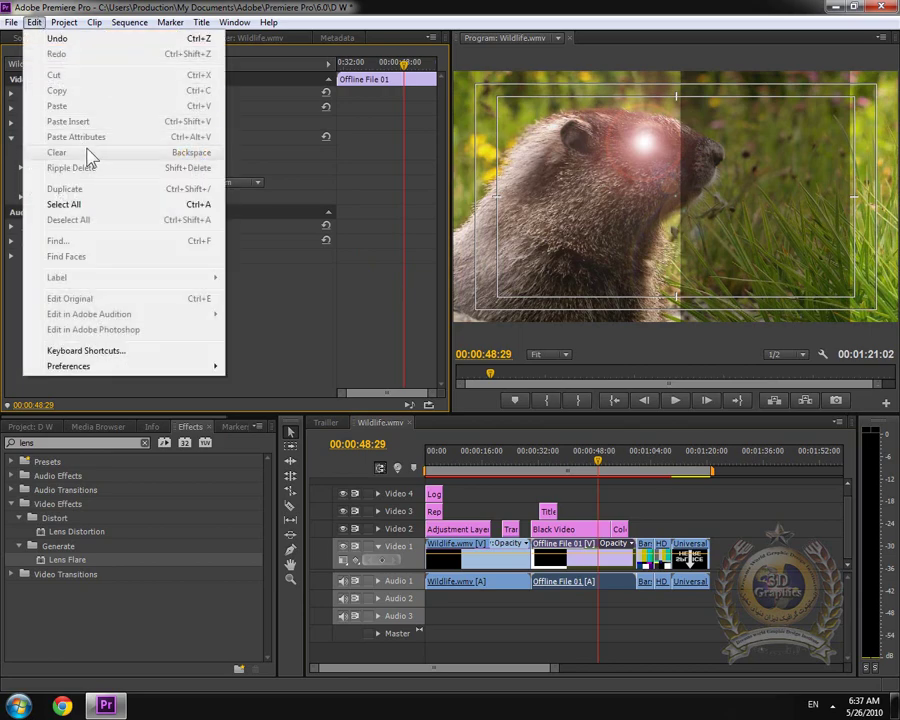
left_click(383, 354)
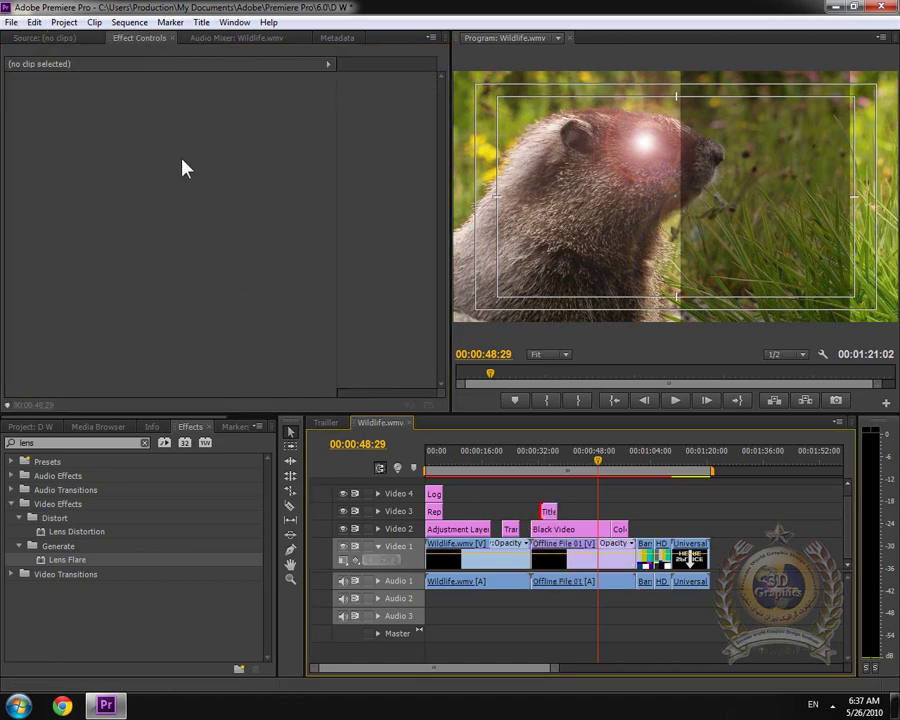
- Clear the Title 02 clip from Video 3
left_click(548, 511)
left_click(34, 22)
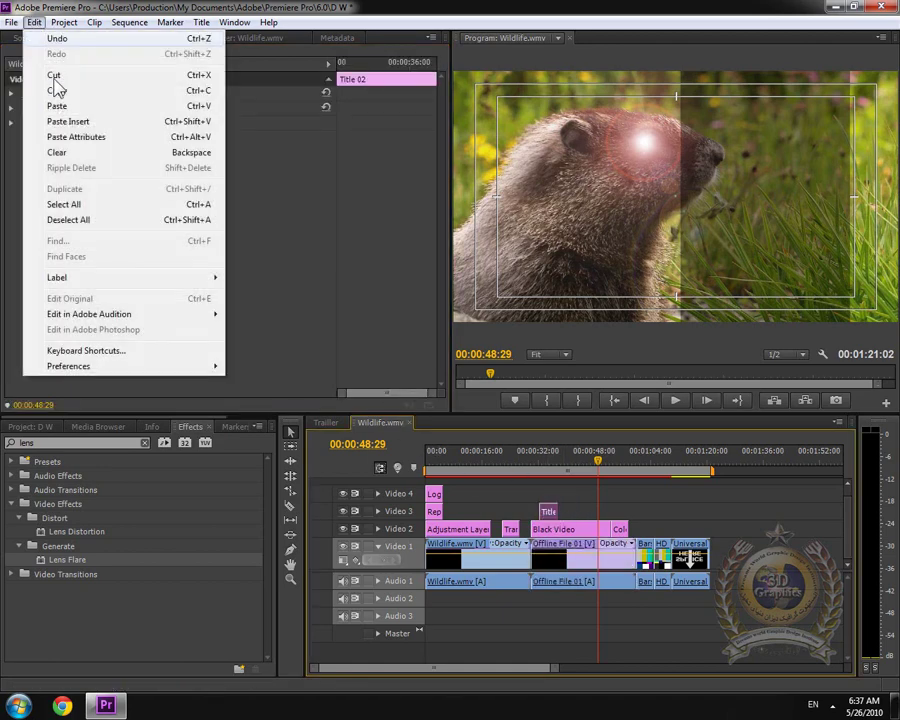
left_click(88, 153)
left_click(38, 23)
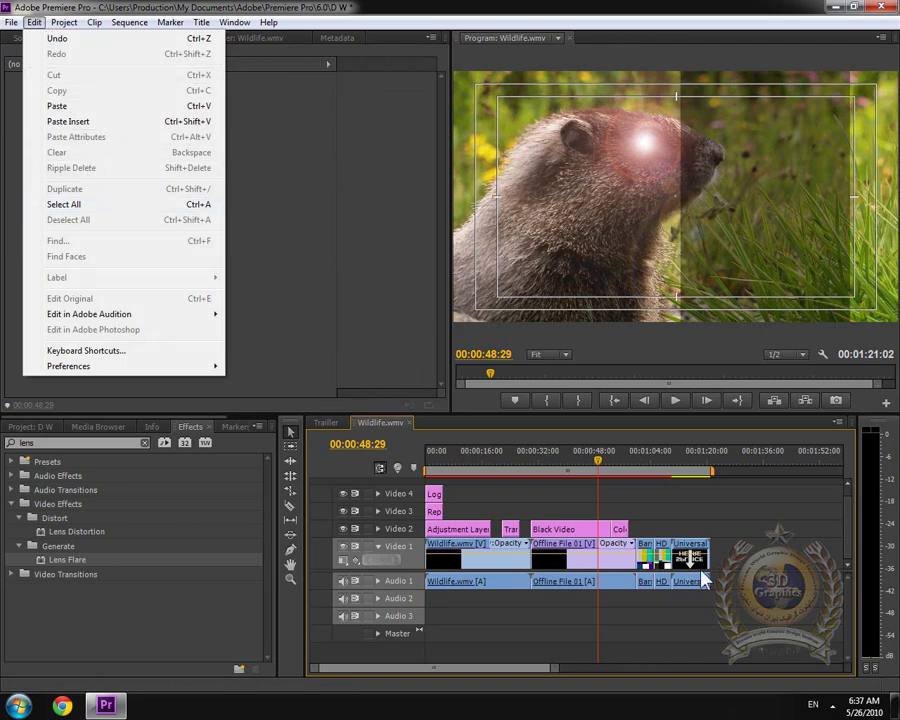
left_click(732, 536)
- Move the Universal Counting Leader clip later to leave a gap after the HD clip, and ripple delete the gap
left_click_drag(681, 550, 717, 556)
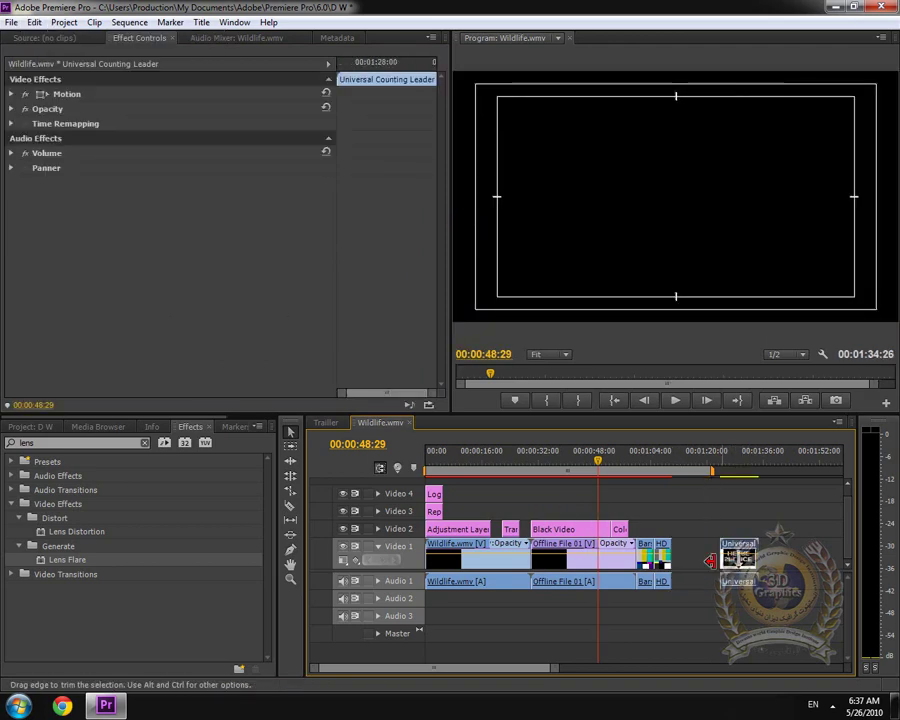
left_click(700, 583)
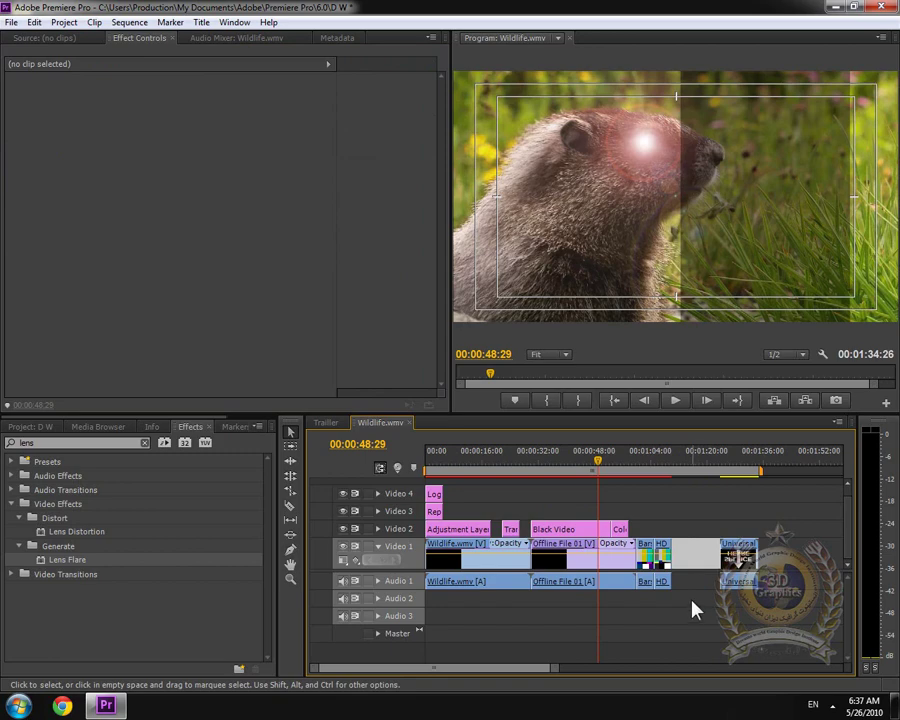
left_click(35, 22)
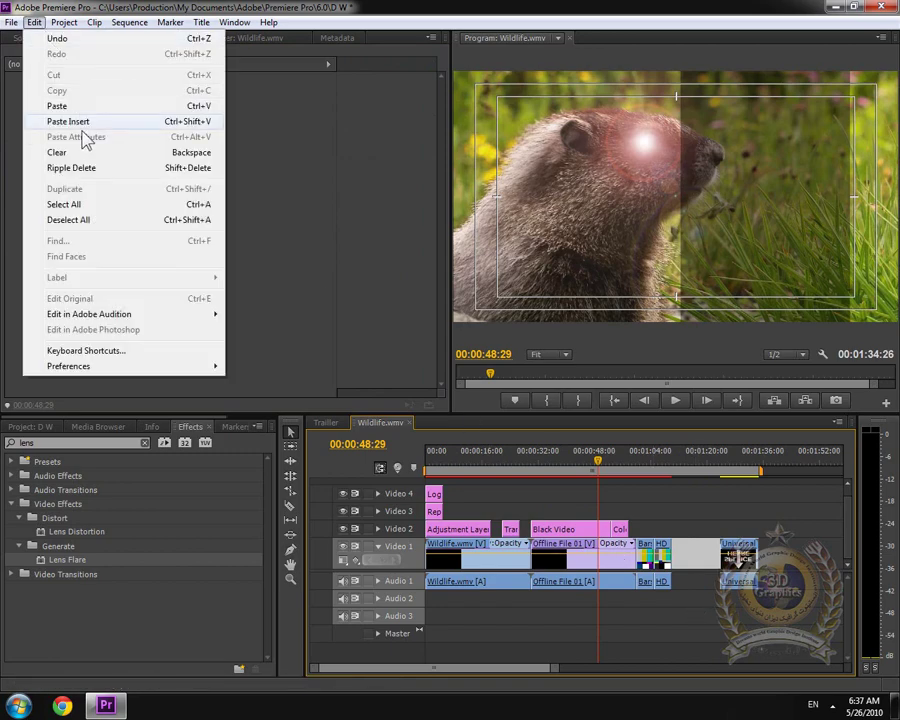
left_click(95, 170)
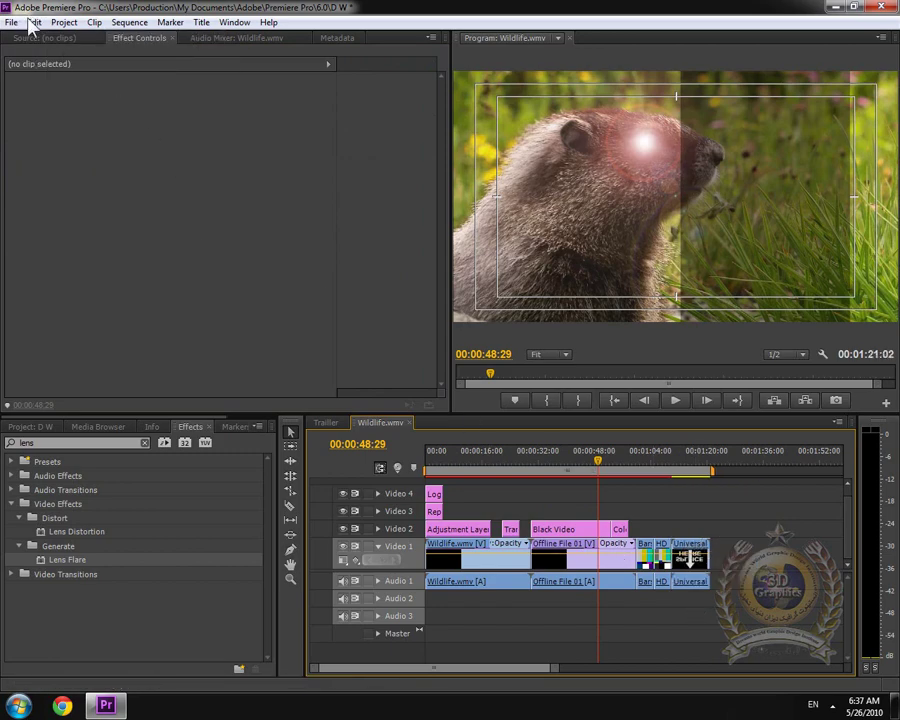
- Duplicate the Universal Counting Leader item in the D W project
left_click(35, 22)
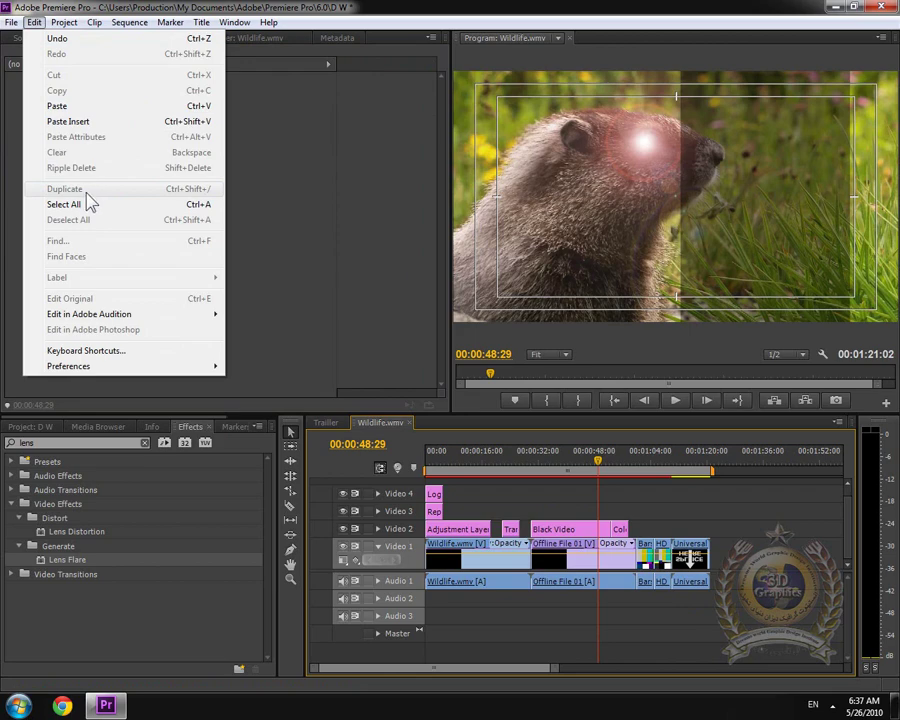
left_click(27, 429)
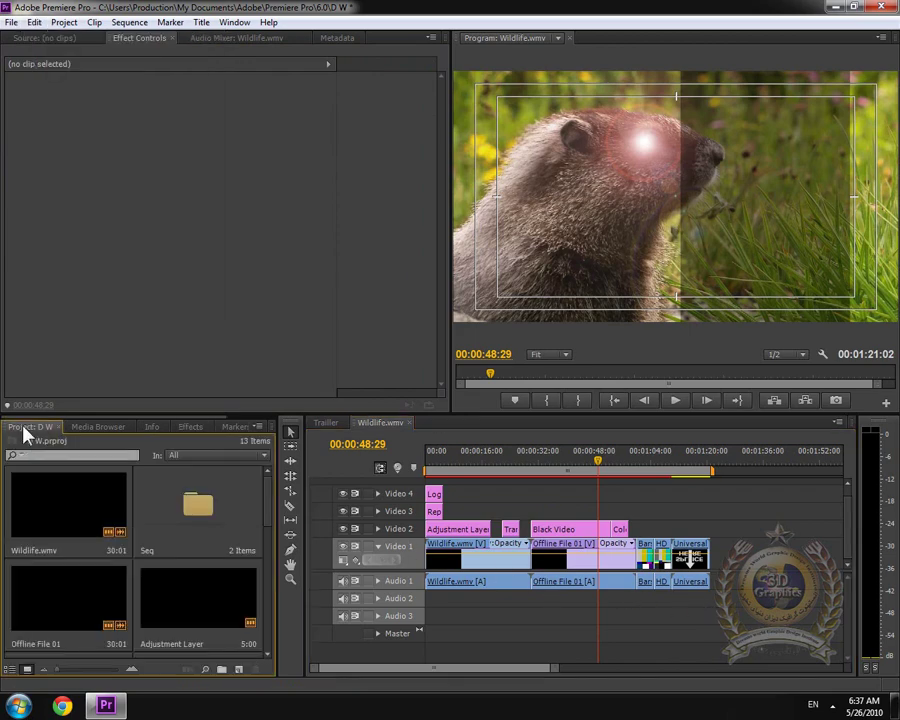
left_click_drag(267, 521, 273, 663)
left_click(183, 540)
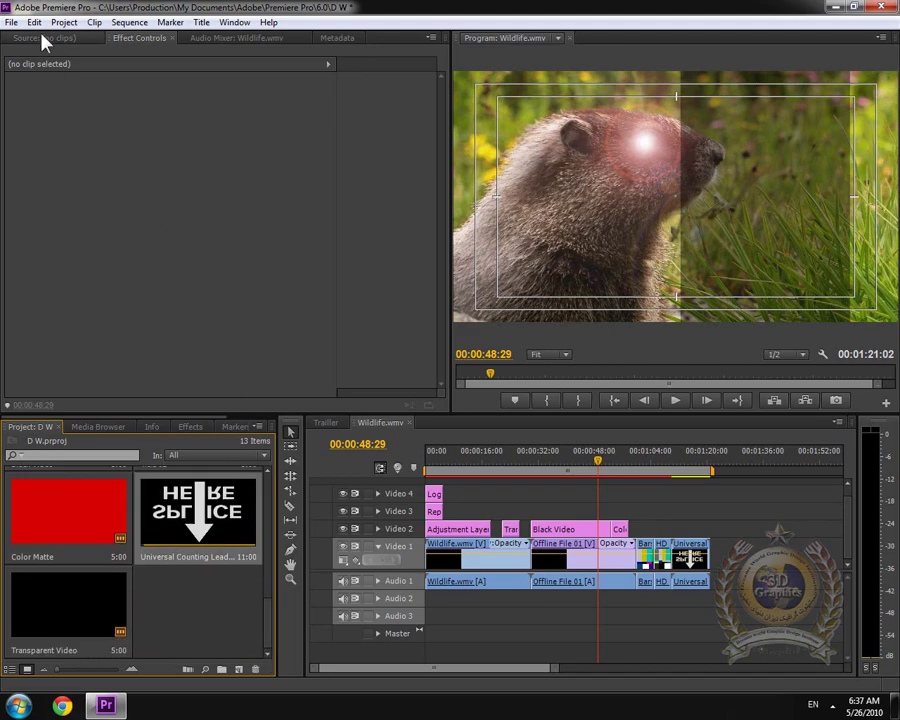
left_click(34, 22)
left_click(86, 190)
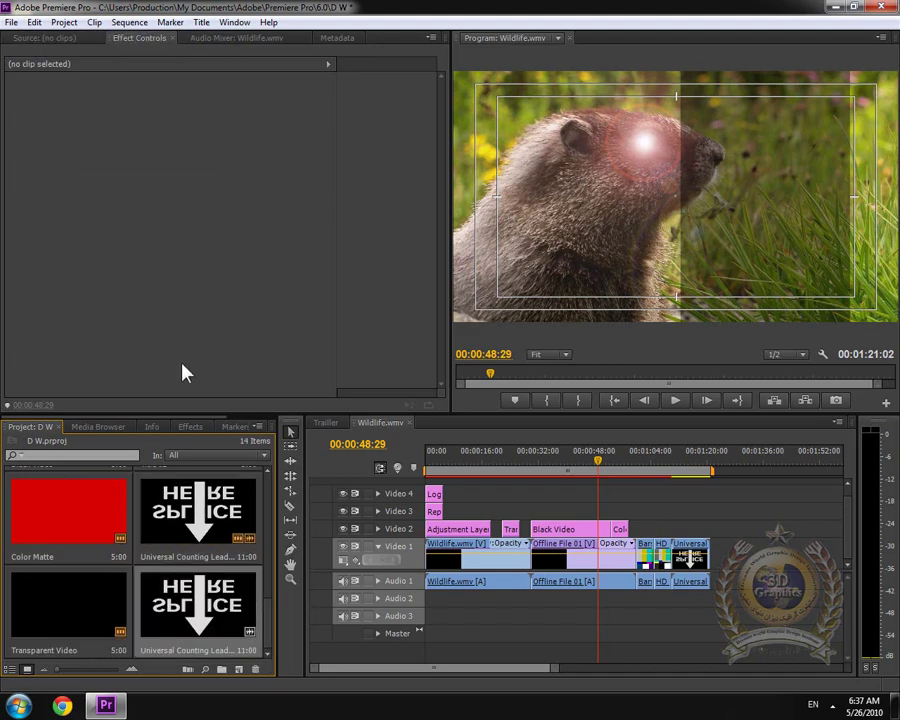
- Select all items in the D W project, and deselect them again
left_click(34, 22)
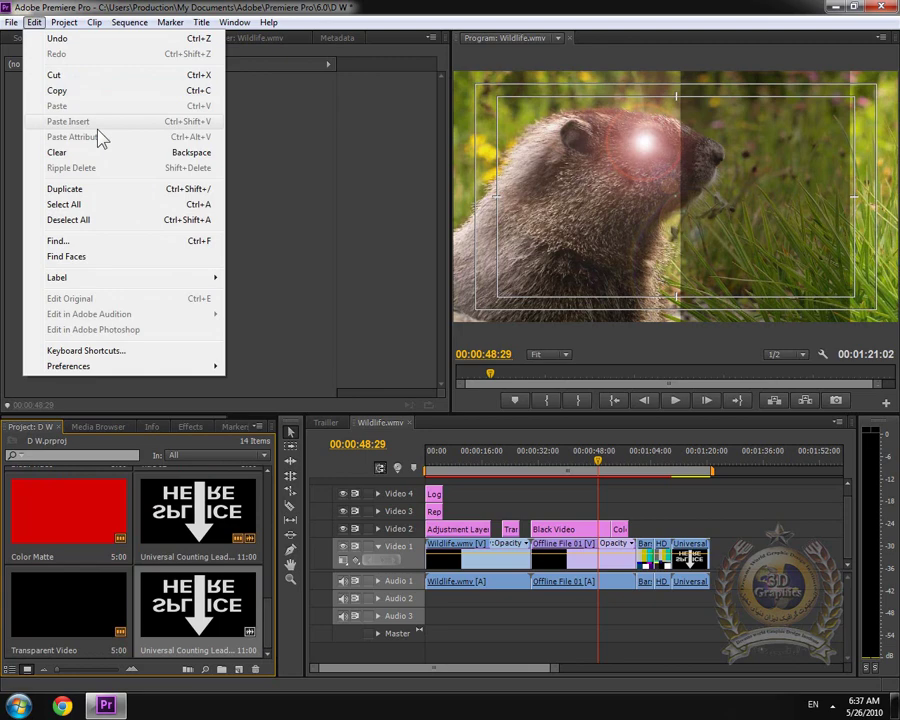
left_click(96, 205)
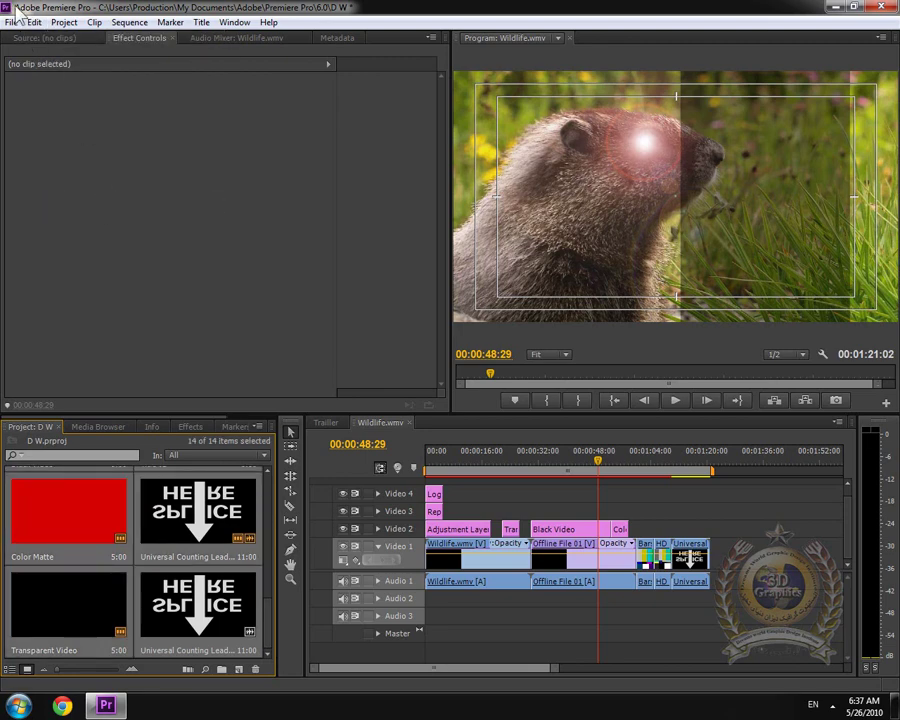
left_click(34, 22)
left_click(70, 219)
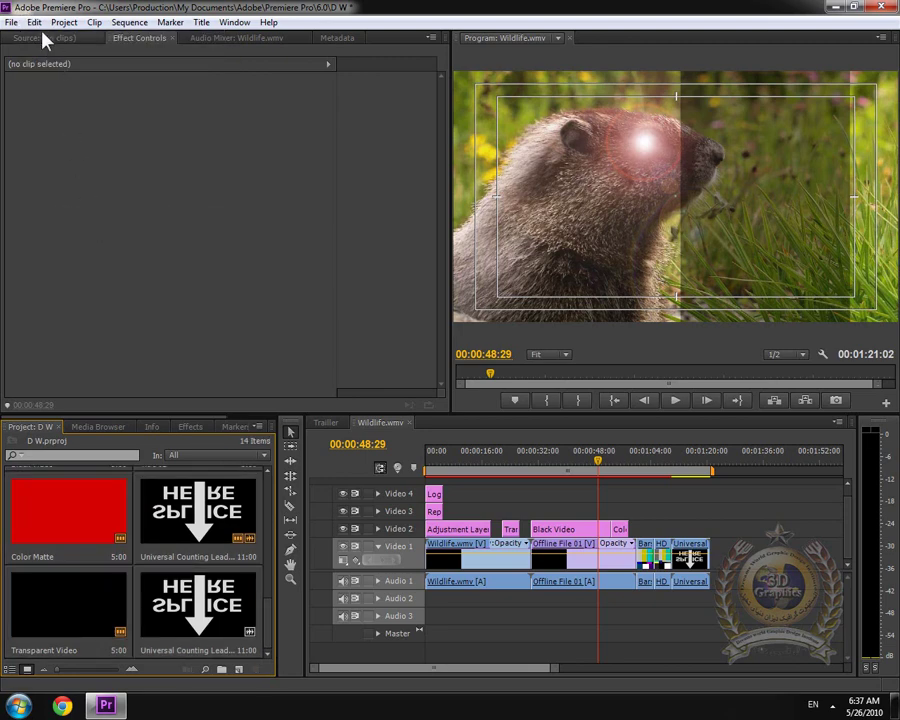
- Search the project for an item whose name contains Report, using the Find command
left_click(34, 22)
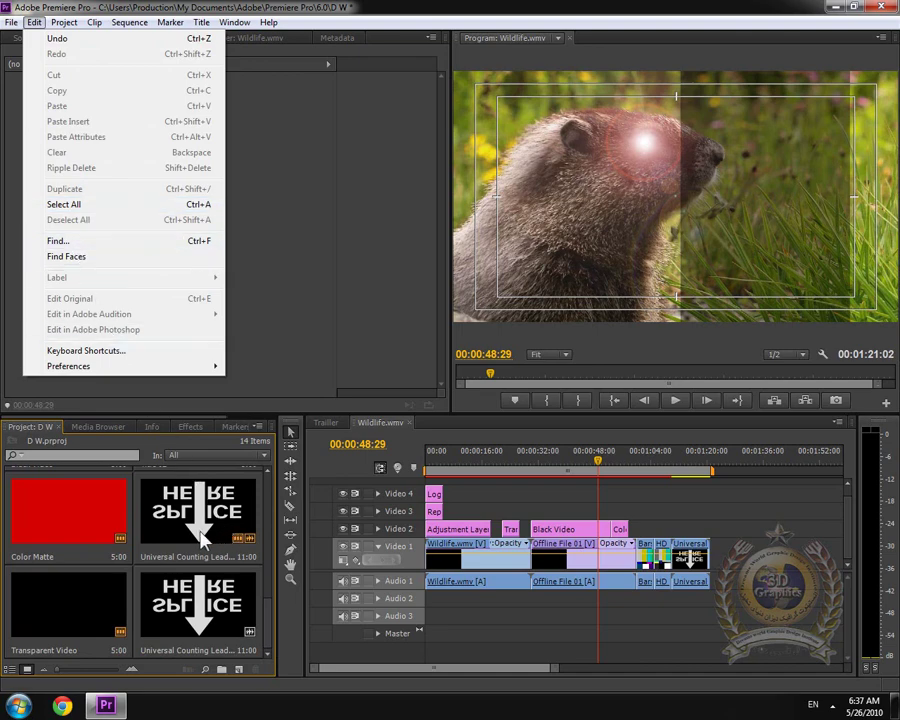
left_click(135, 560)
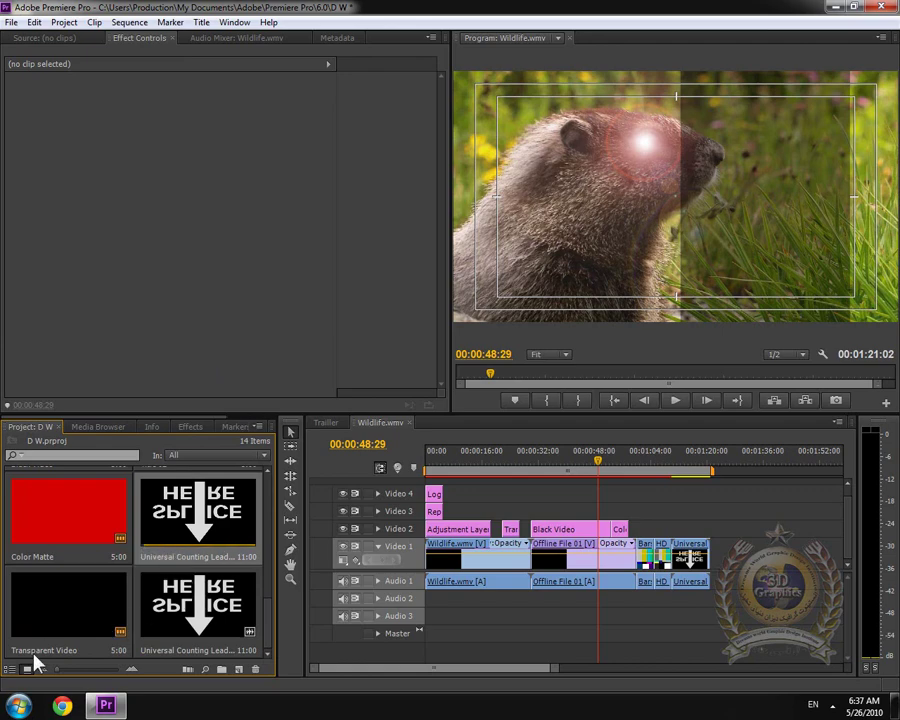
scroll(84, 606, "up", 5)
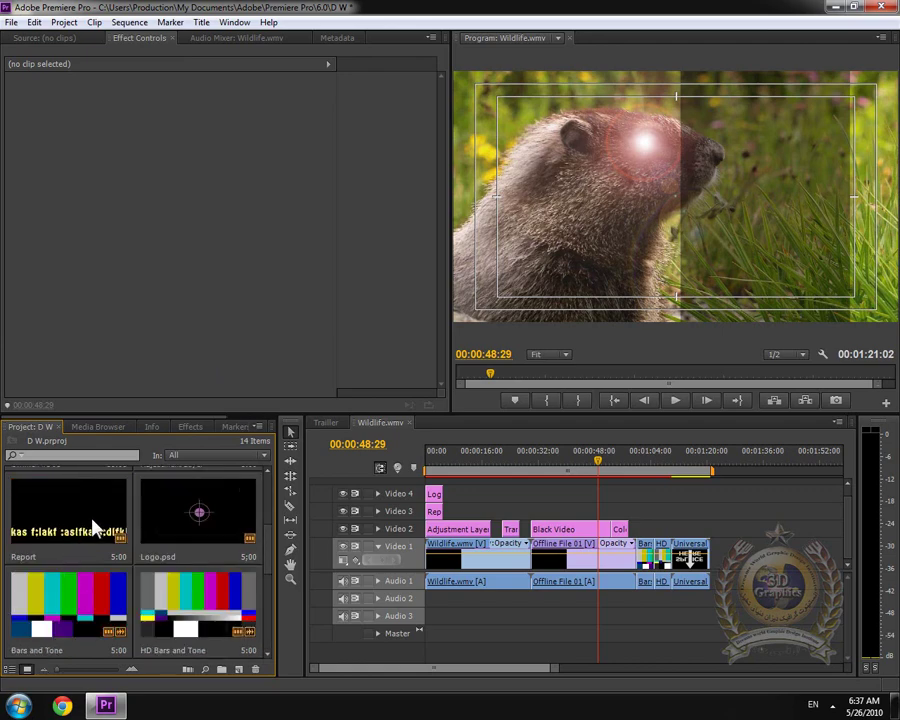
left_click(34, 22)
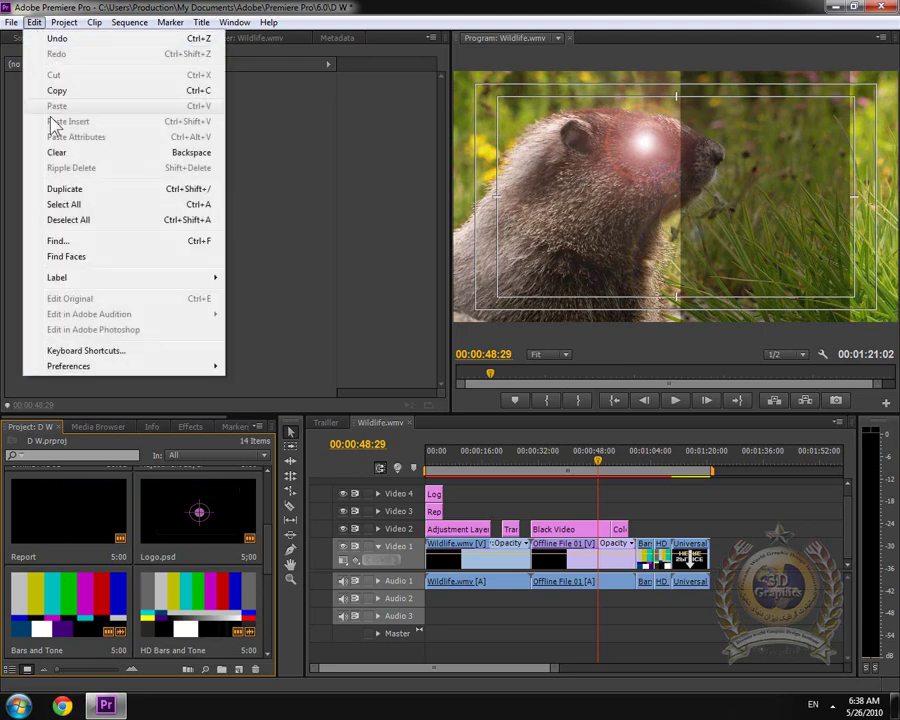
left_click(58, 240)
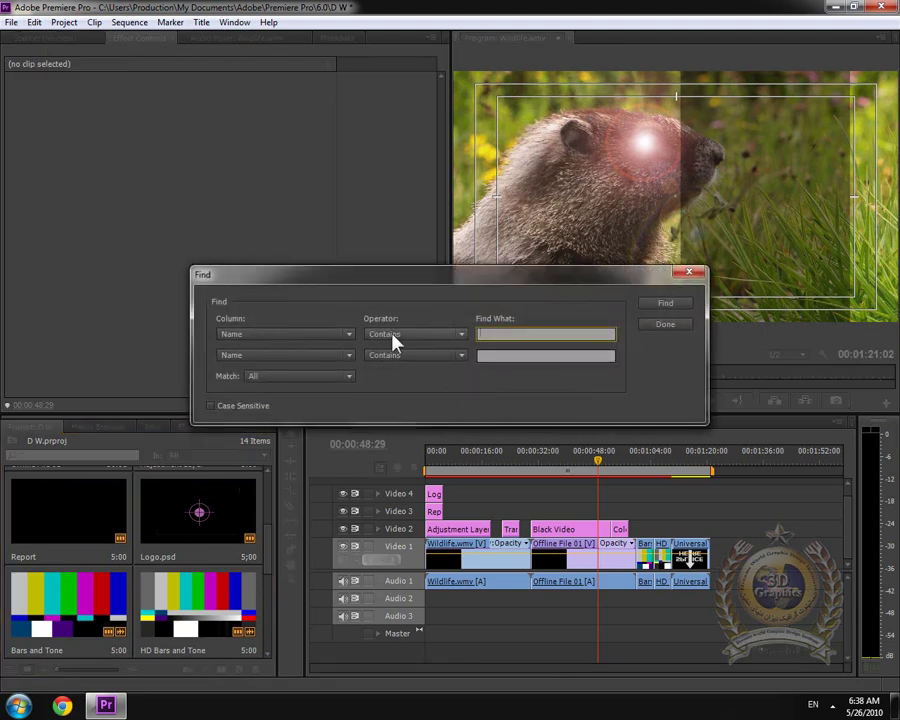
left_click(321, 344)
left_click(312, 340)
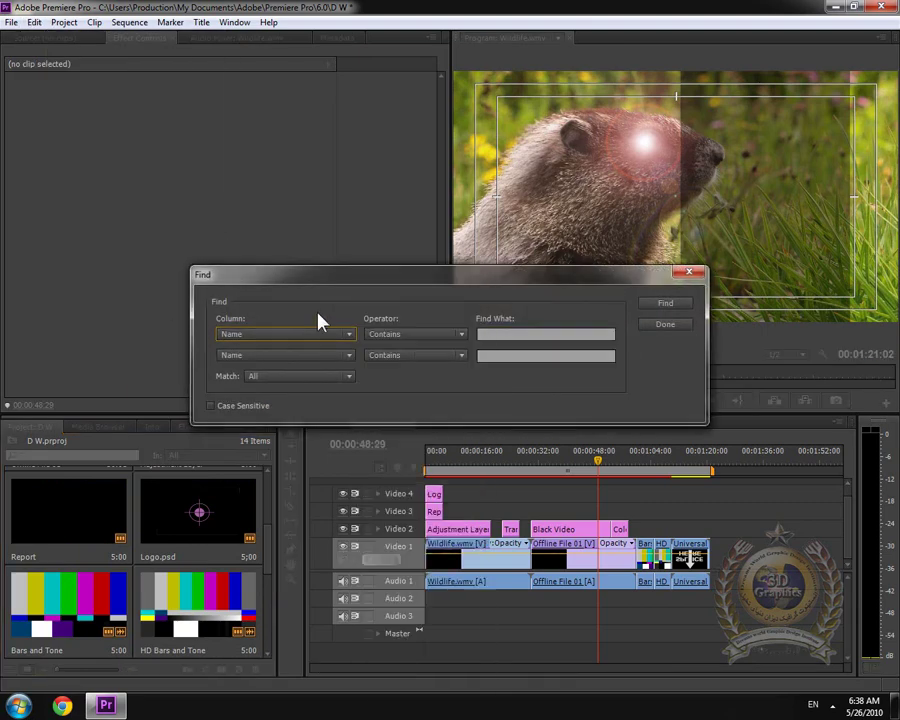
left_click(540, 337)
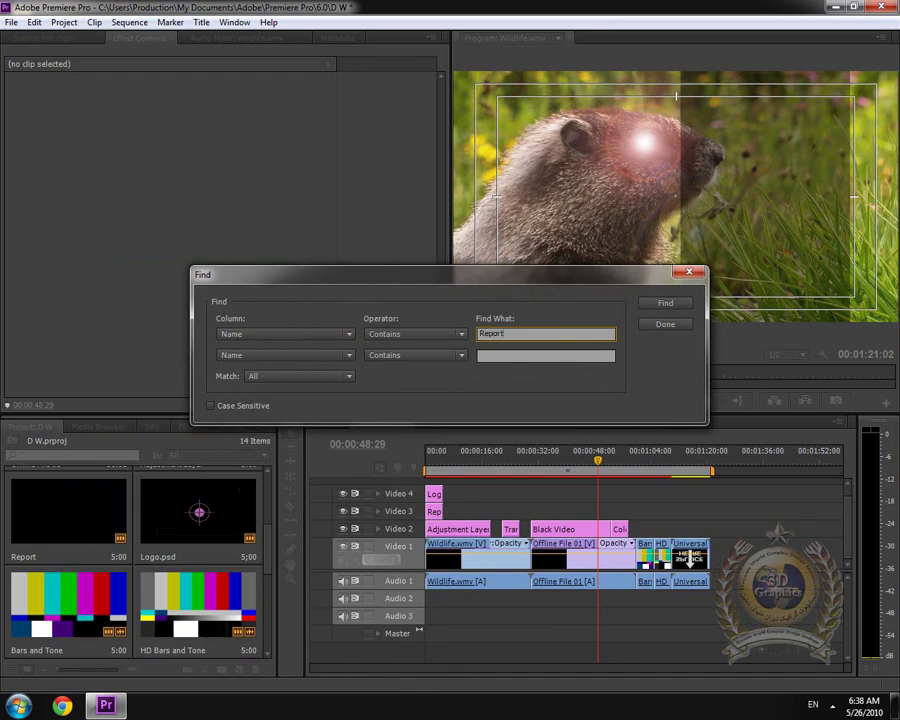
left_click(672, 303)
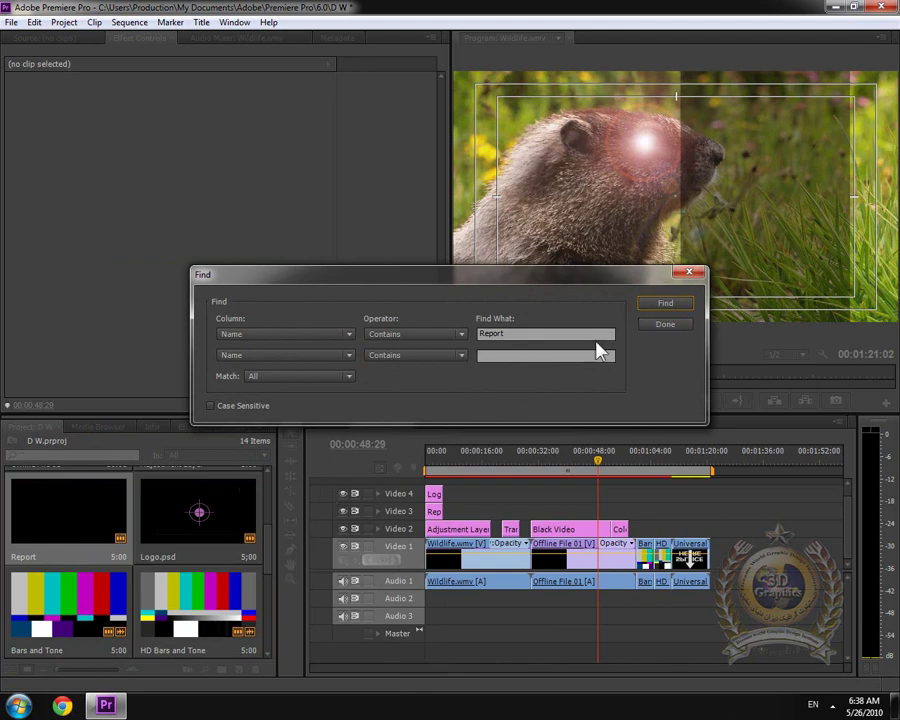
left_click(690, 272)
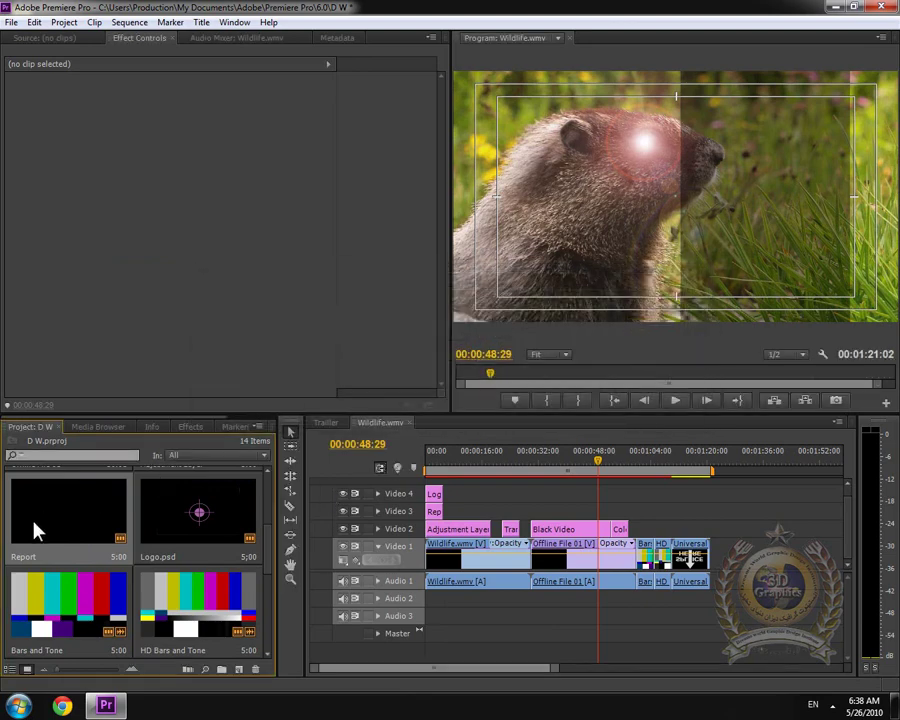
- Change the Report item's label colour to Violet, and show the project items as a list
left_click(34, 22)
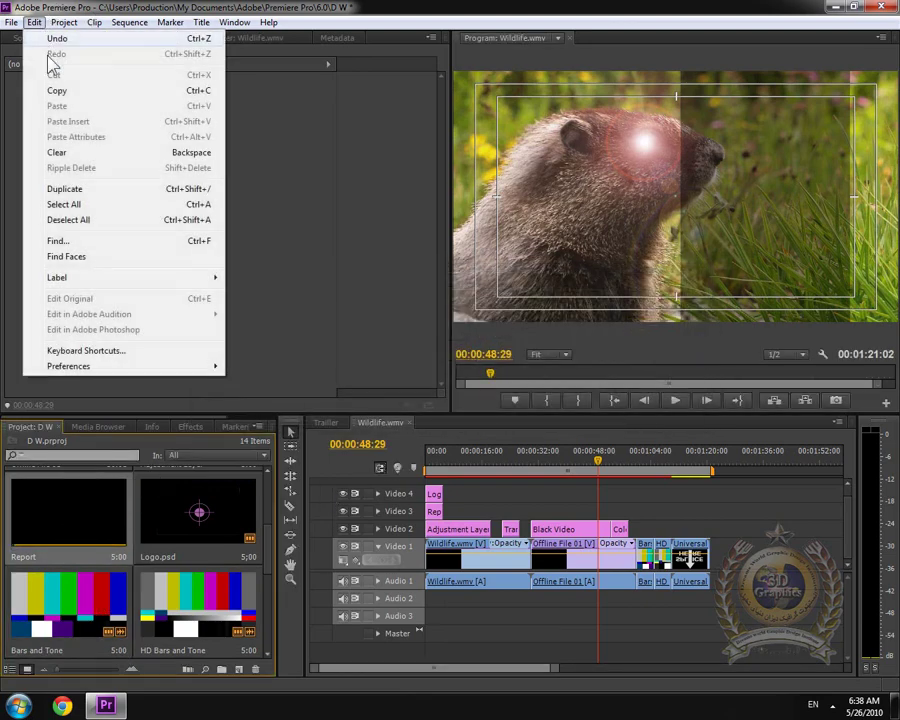
mouse_move(225, 281)
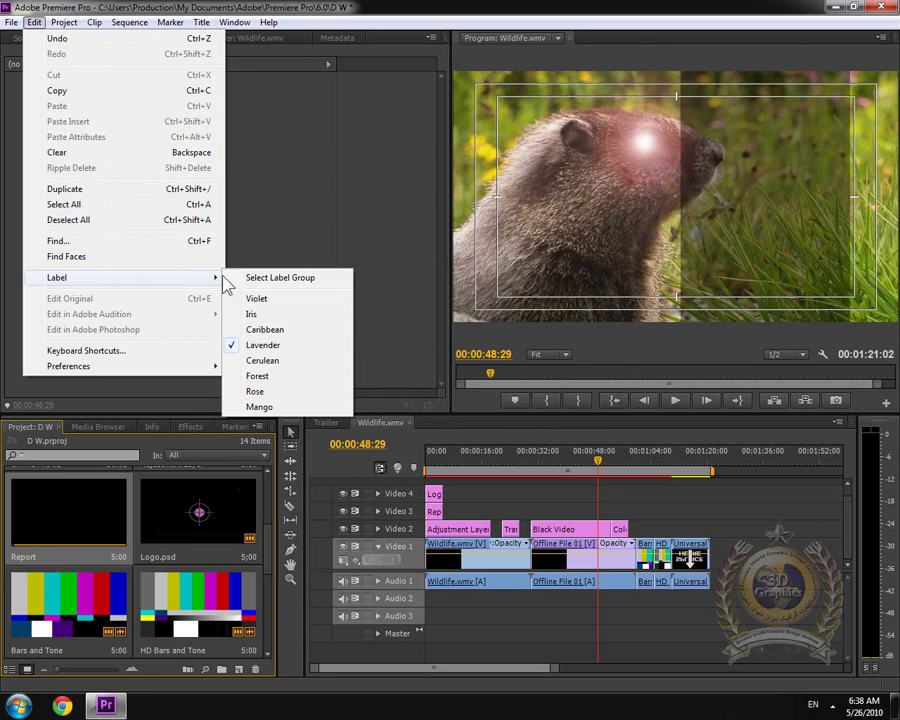
left_click(272, 310)
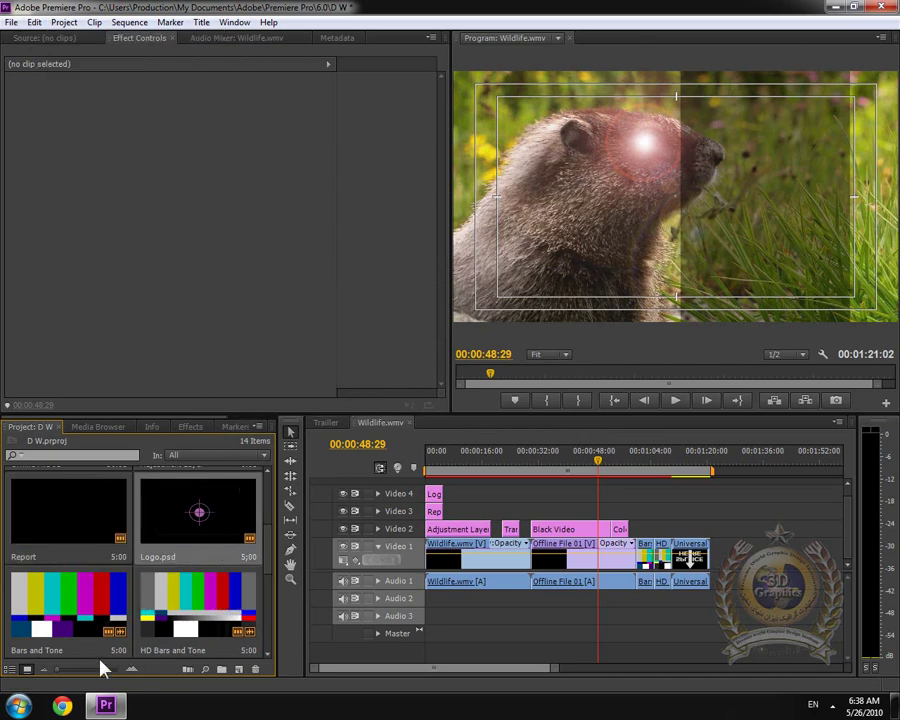
left_click(10, 669)
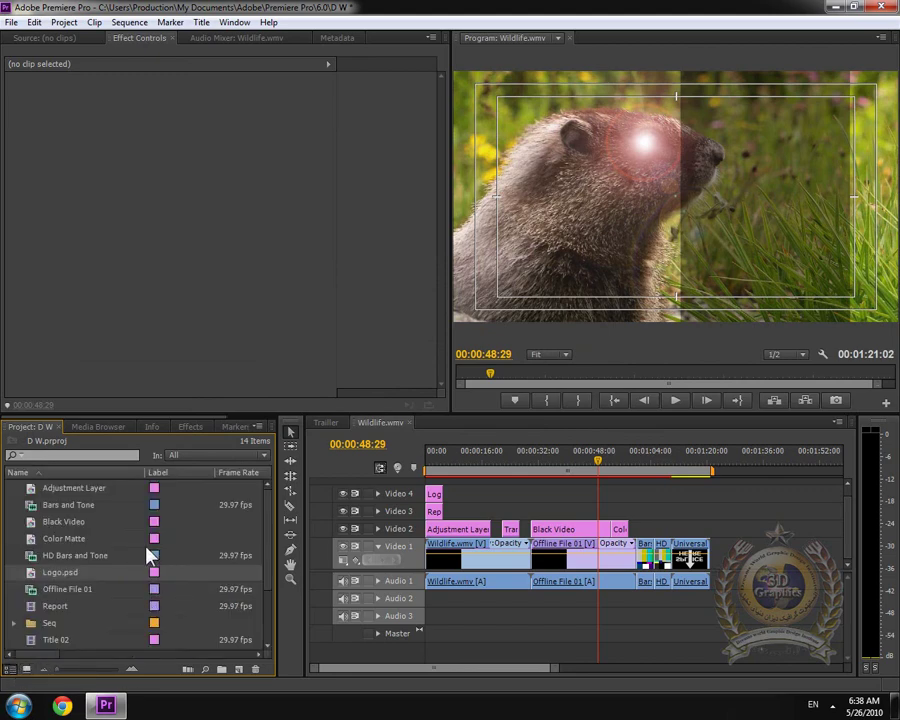
- Change the HD Bars and Tone item's label colour to Rose
left_click(112, 554)
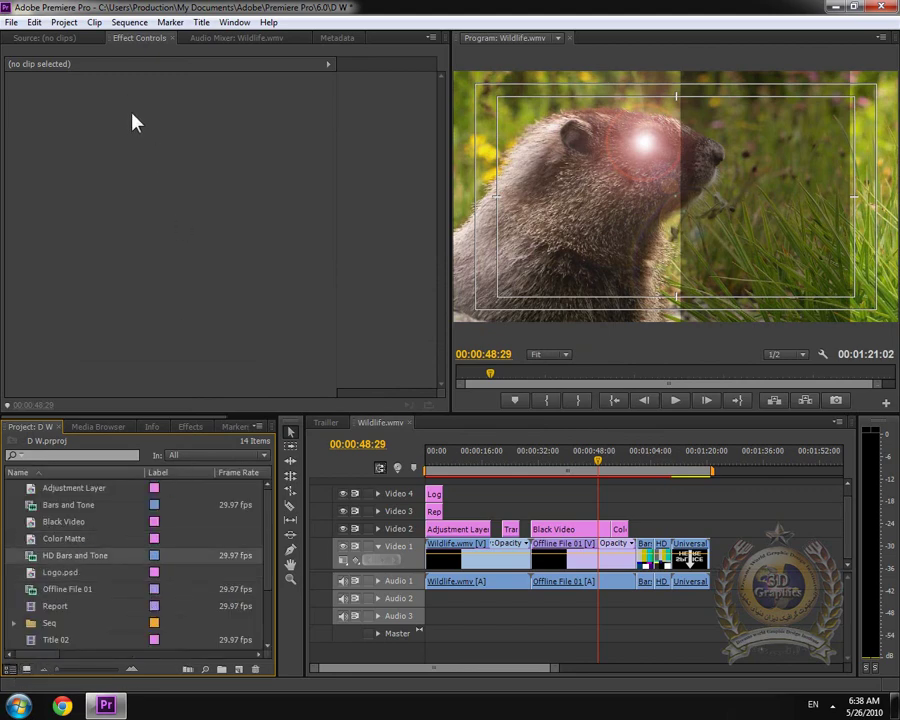
left_click(34, 22)
mouse_move(100, 278)
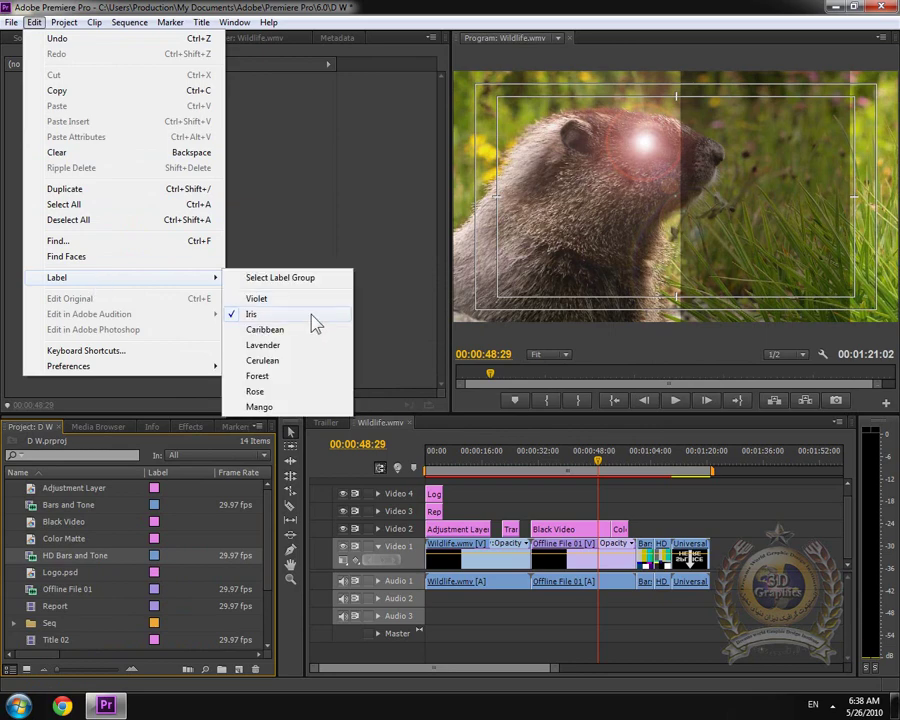
left_click(276, 392)
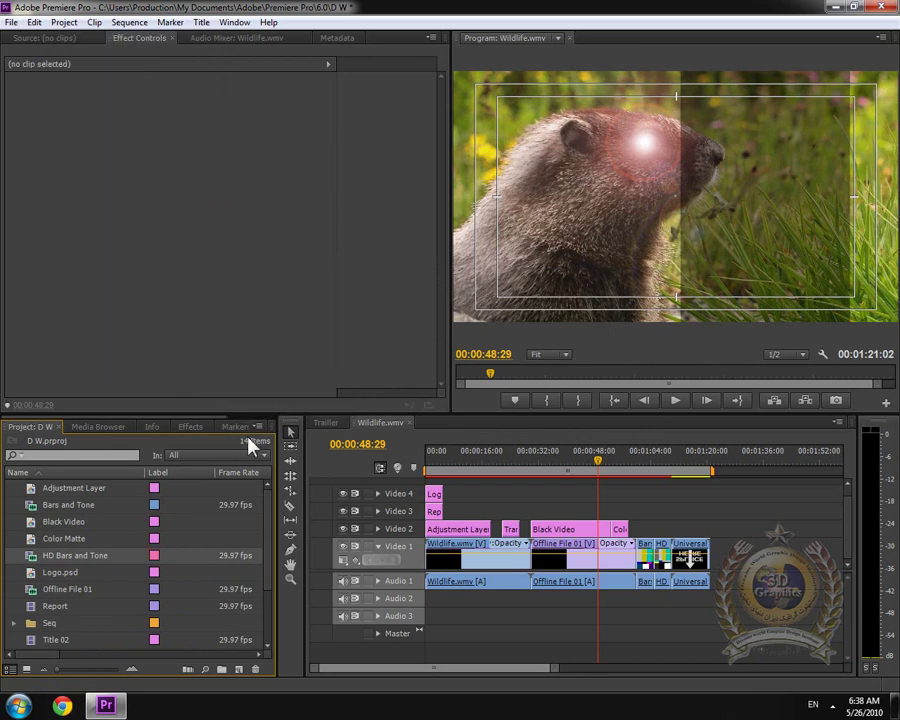
- Search the project for the item with a Rose label, look over the other searchable columns, and close the search
left_click(60, 580)
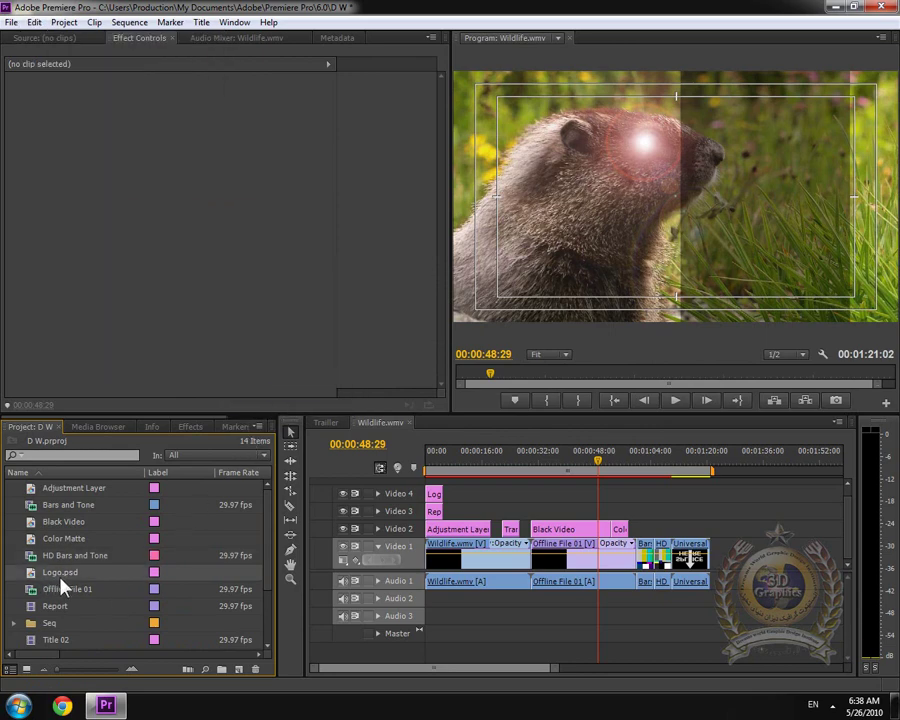
left_click(35, 22)
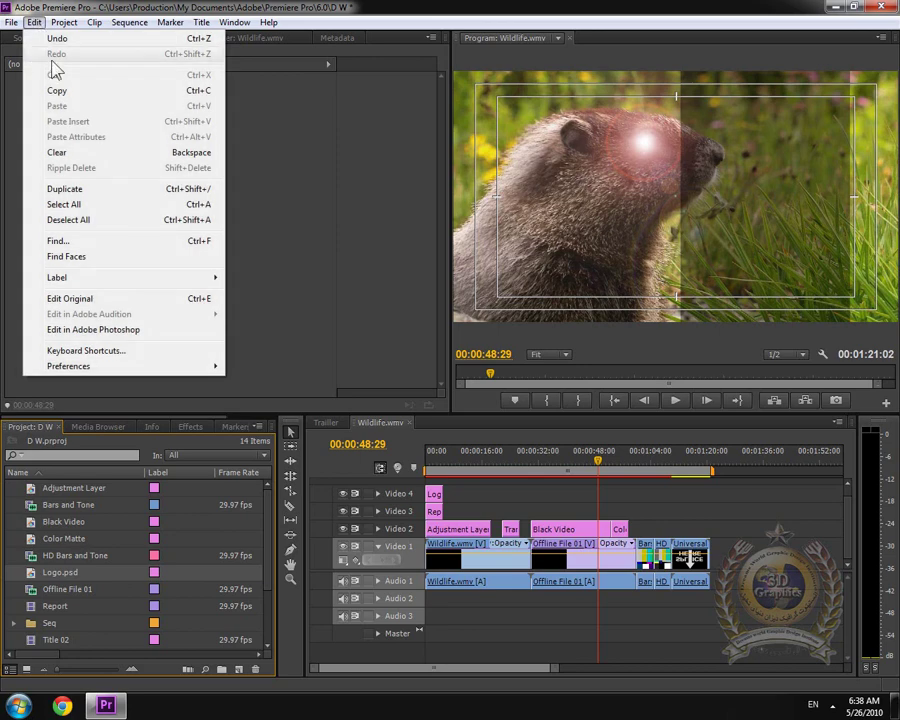
left_click(80, 240)
left_click(330, 334)
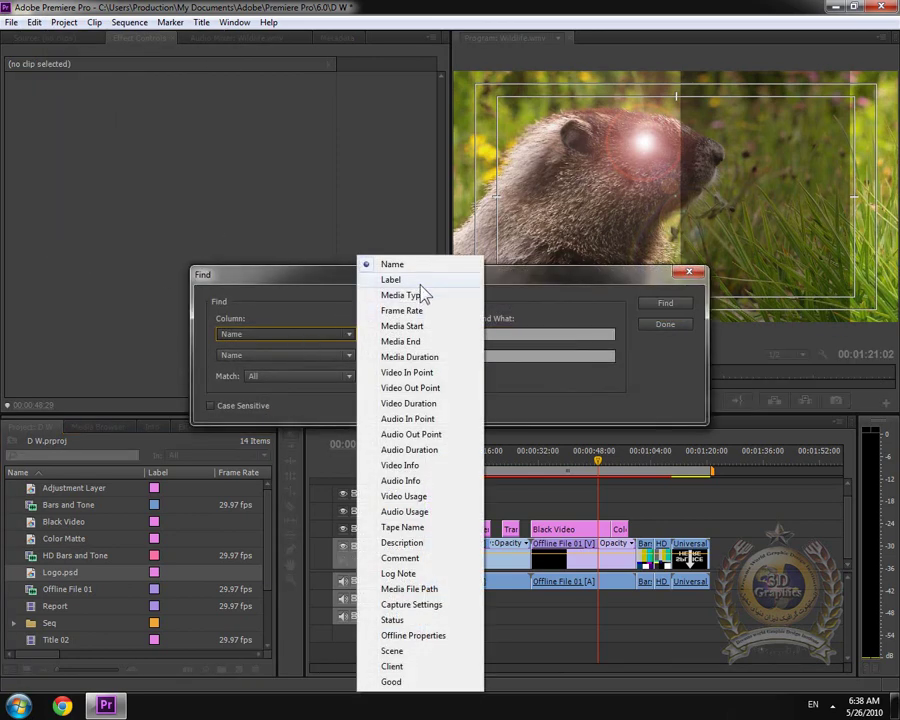
left_click(400, 277)
left_click(450, 334)
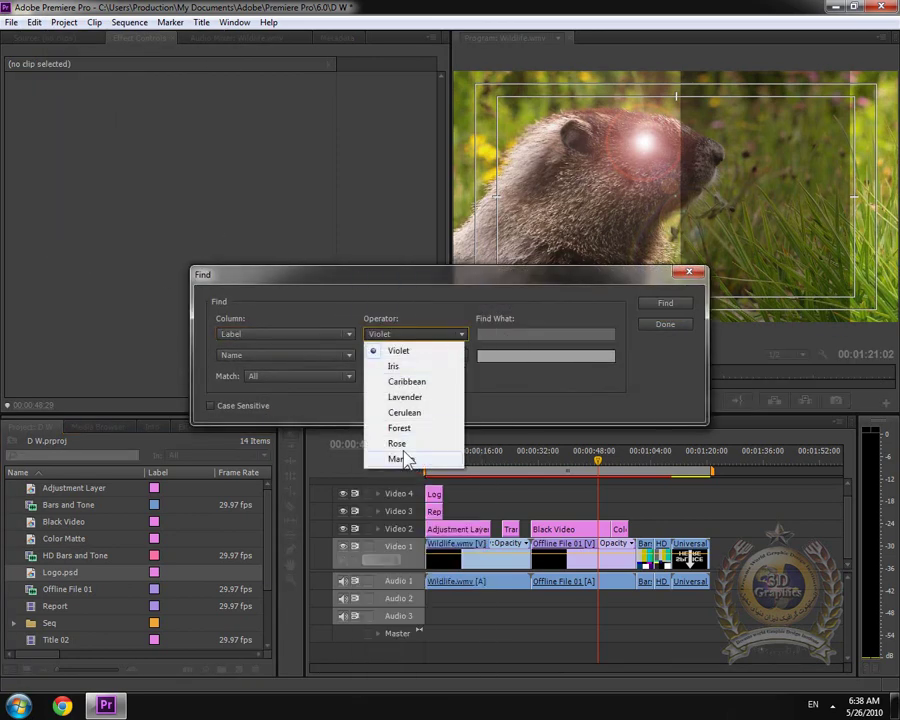
left_click(402, 440)
left_click(663, 306)
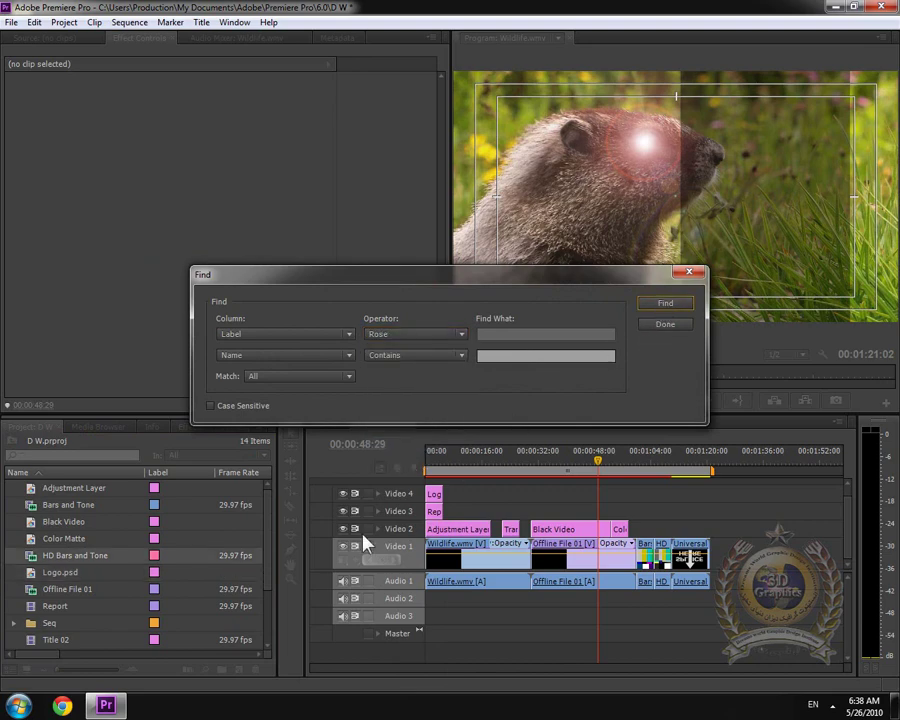
left_click(327, 336)
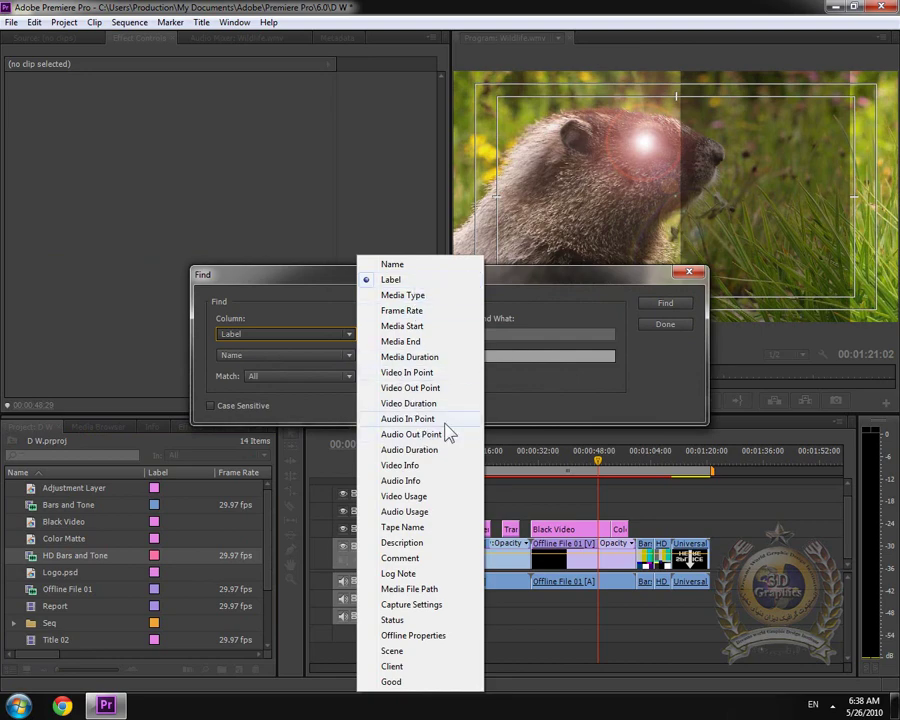
left_click(585, 397)
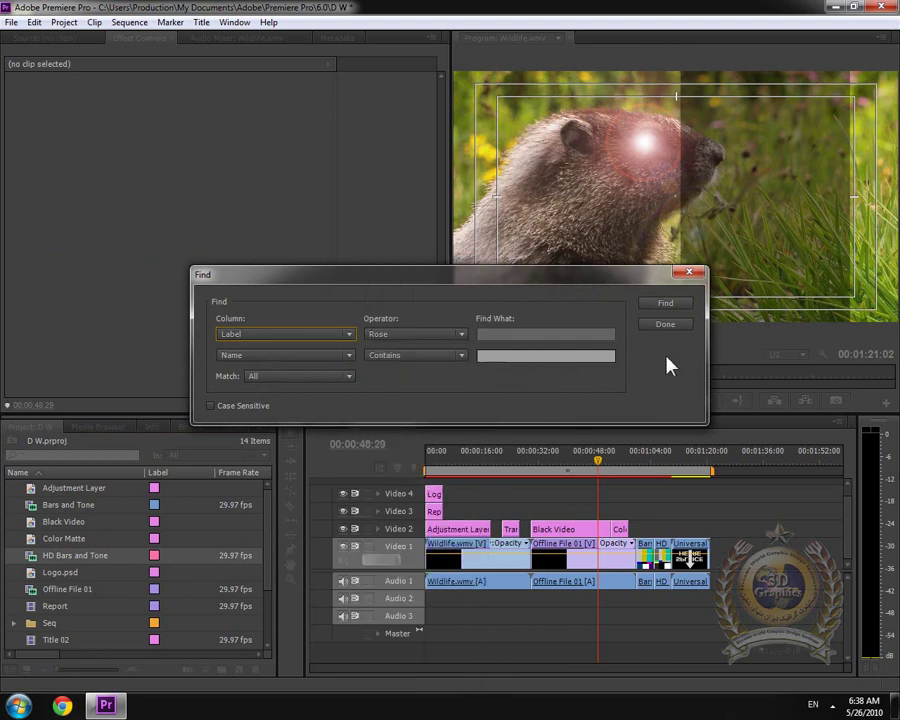
left_click(689, 271)
- Filter the project items to clips containing faces, using the Find Faces command
left_click(40, 22)
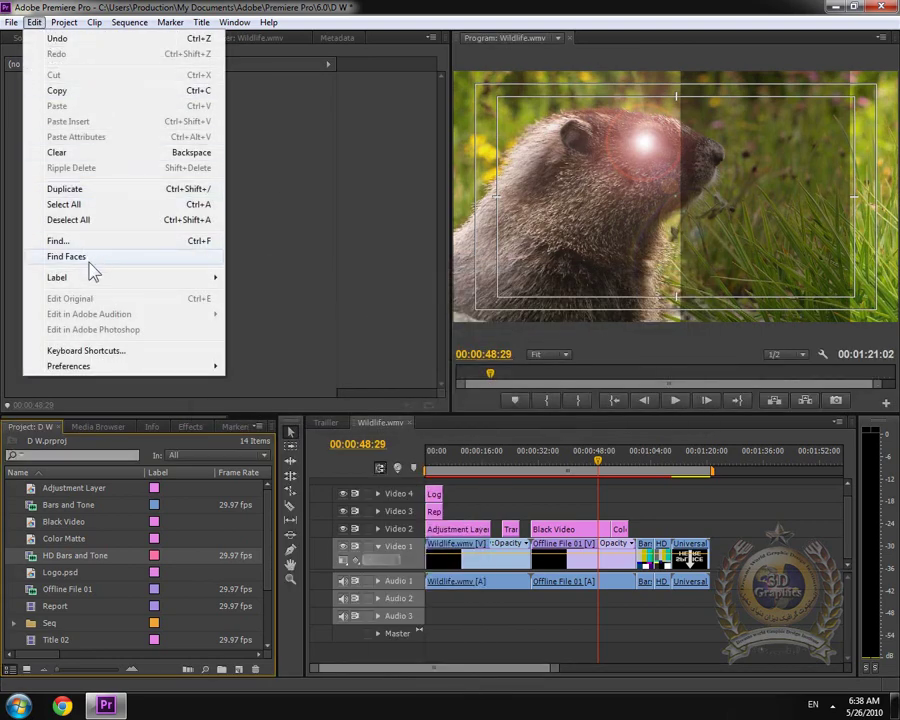
mouse_move(89, 280)
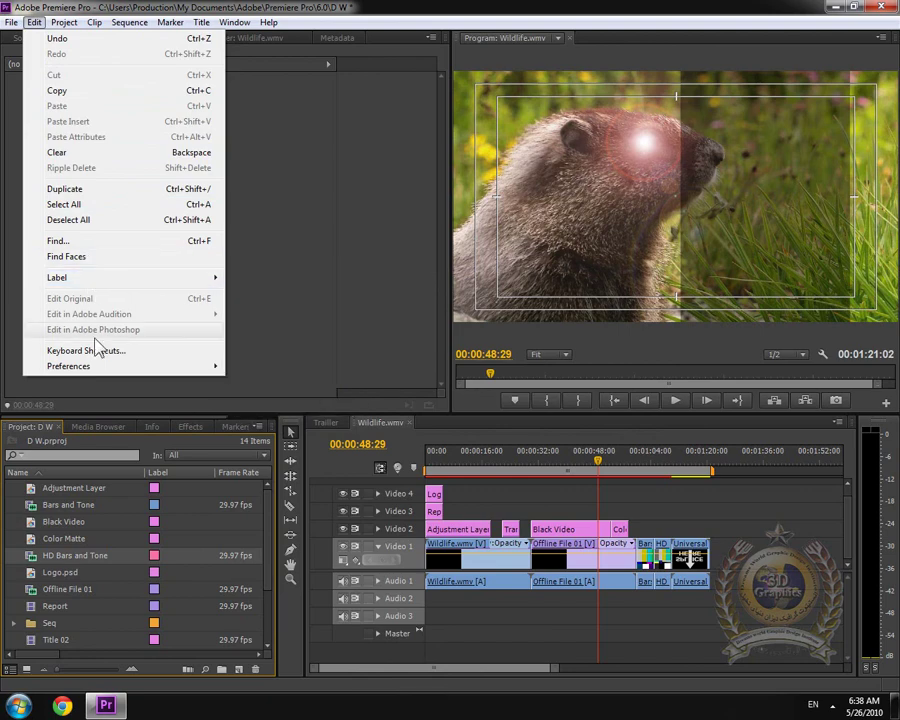
left_click(100, 458)
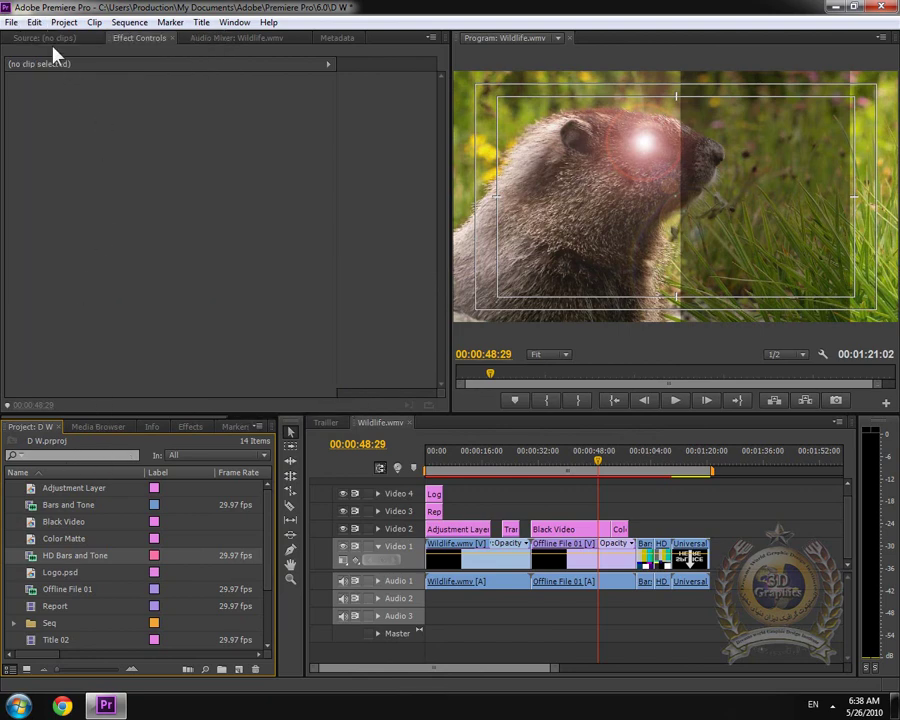
left_click(34, 22)
left_click(78, 255)
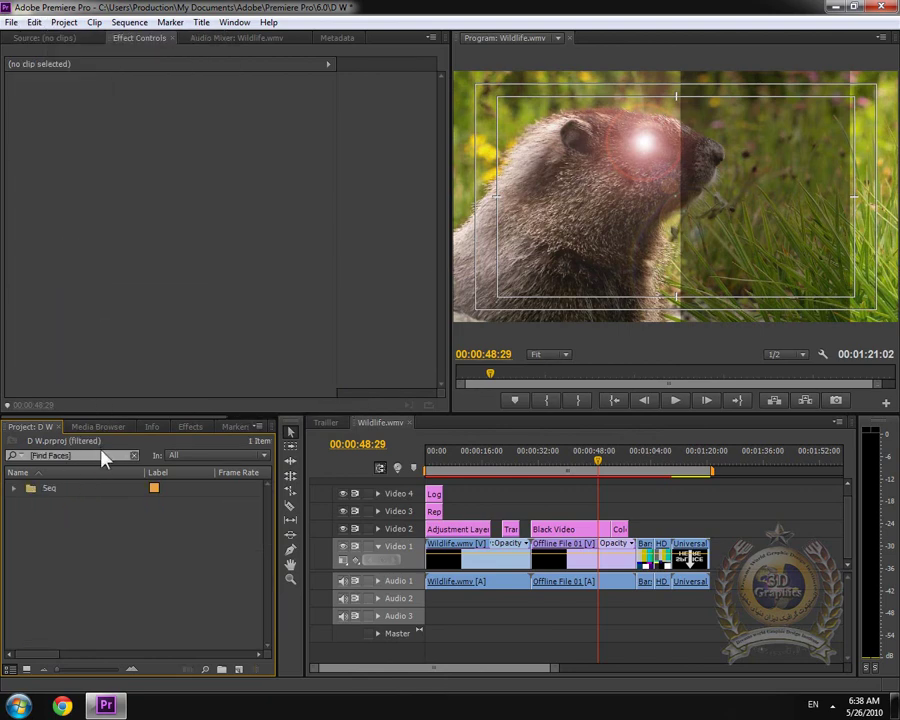
- Replace the Find Faces filter with the text Report, and clear the project filter
left_click_drag(104, 458, 28, 455)
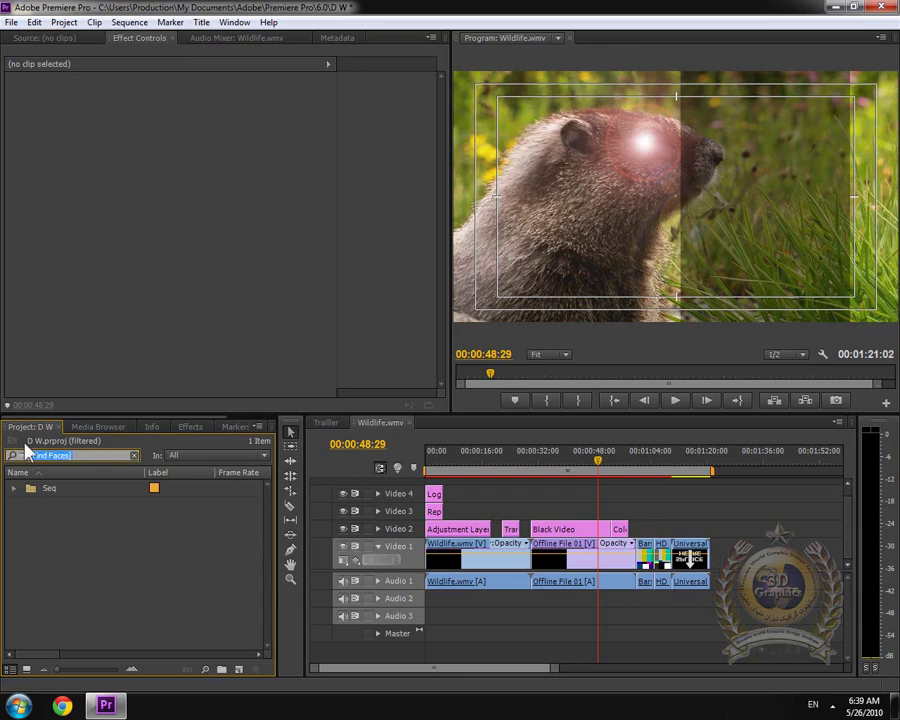
type("Report")
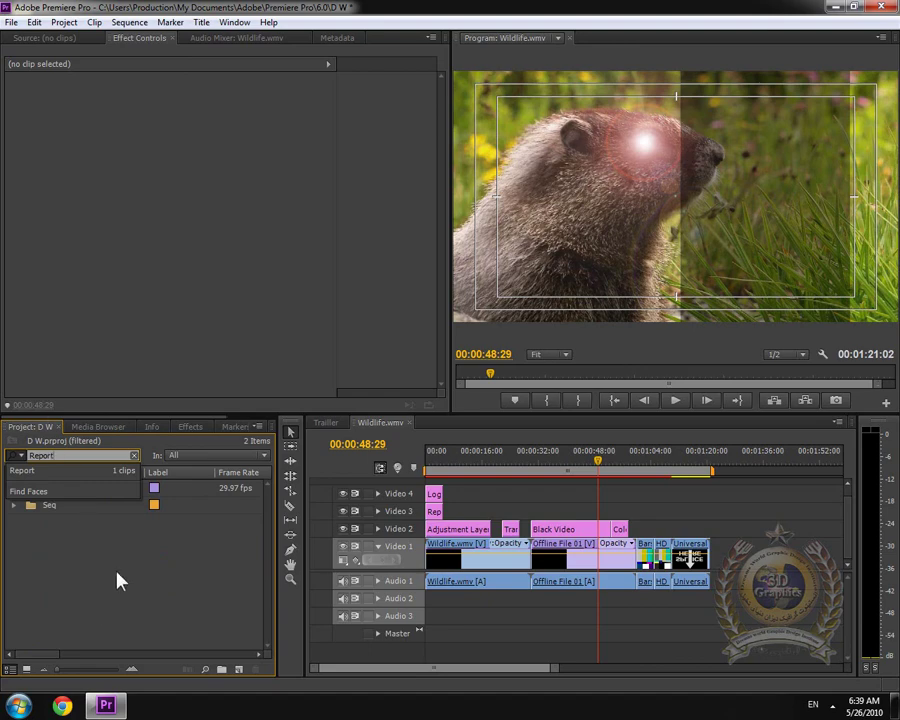
left_click(20, 476)
left_click(24, 453)
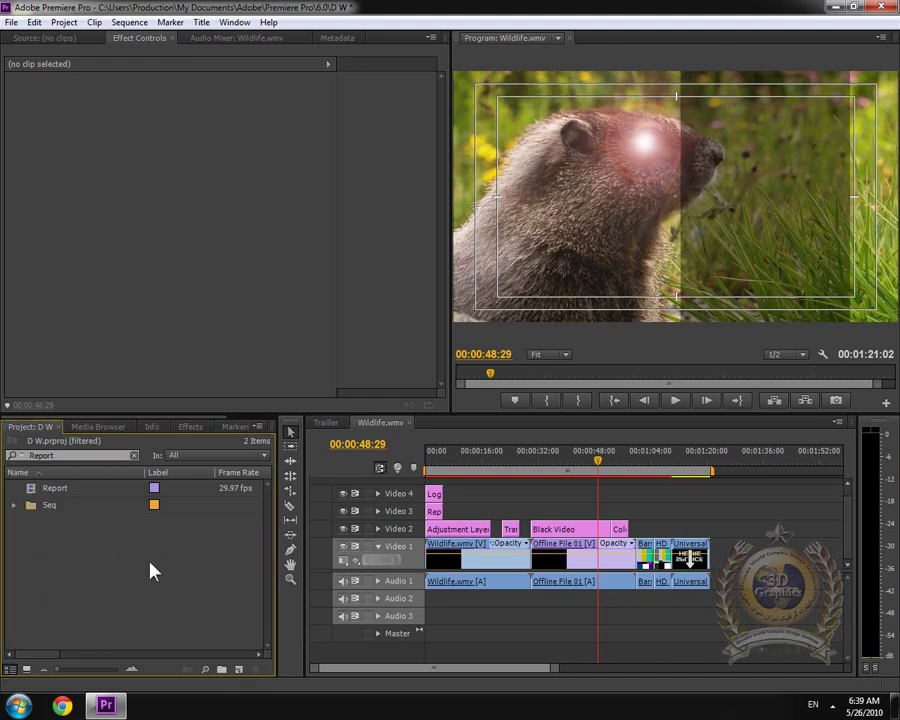
left_click(36, 22)
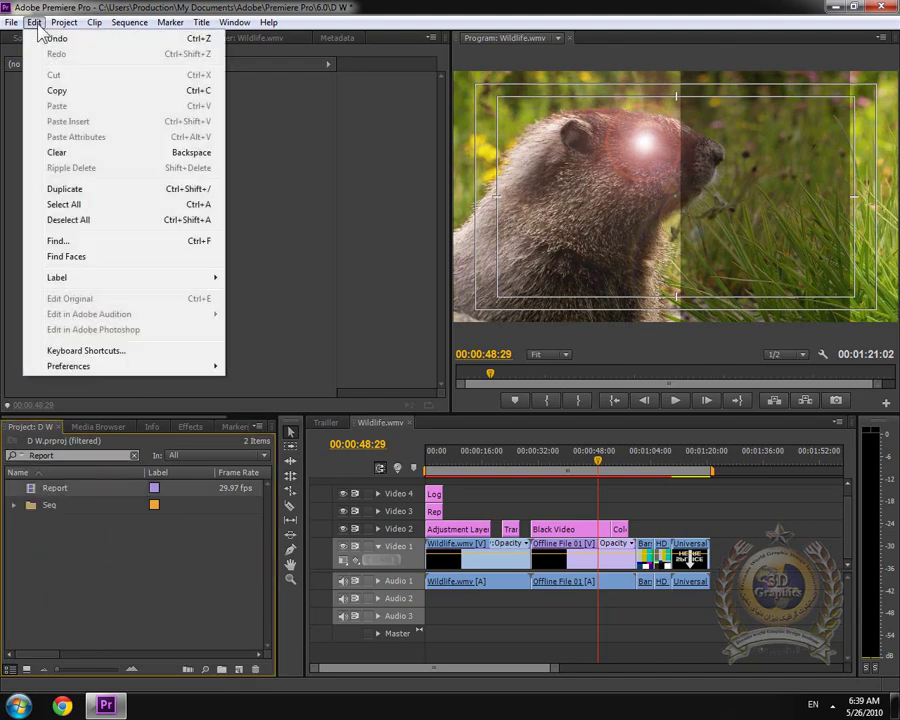
mouse_move(97, 281)
left_click(183, 555)
left_click(133, 455)
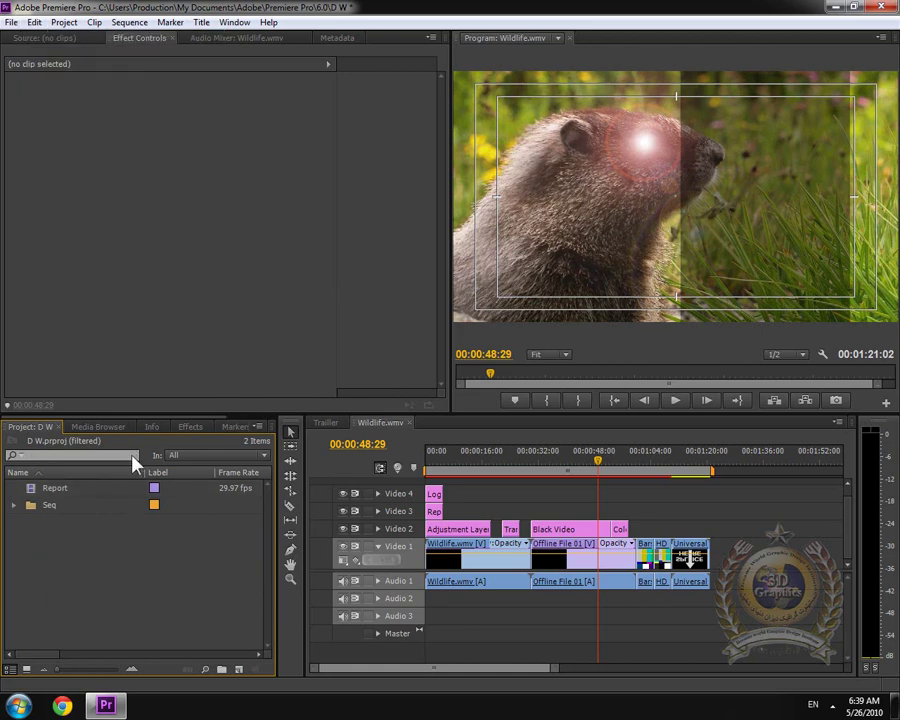
- Change the Color Matte item's label colour to Forest
left_click(35, 22)
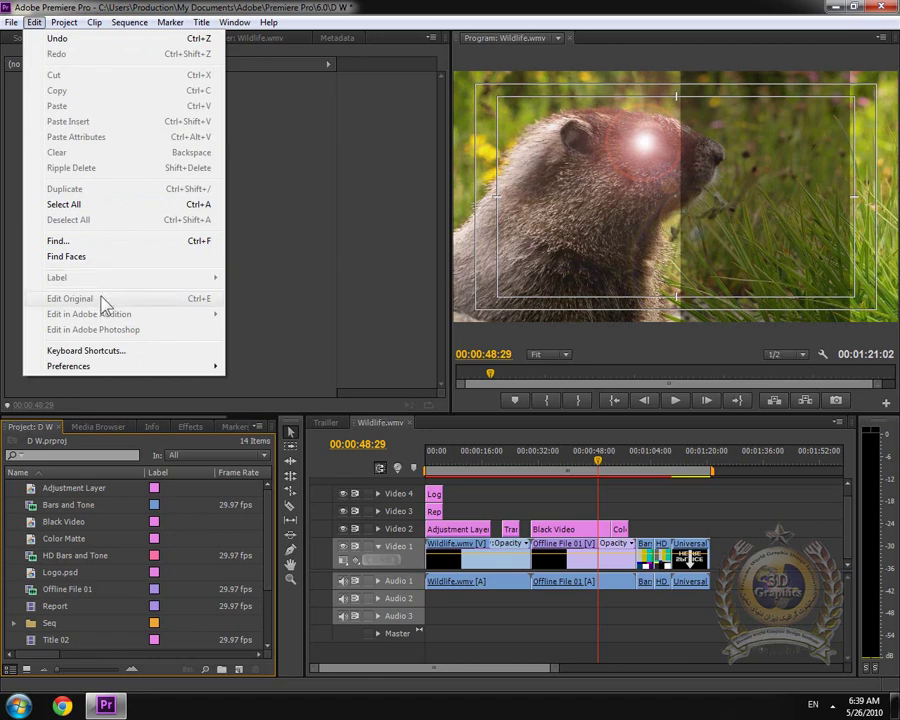
left_click(44, 545)
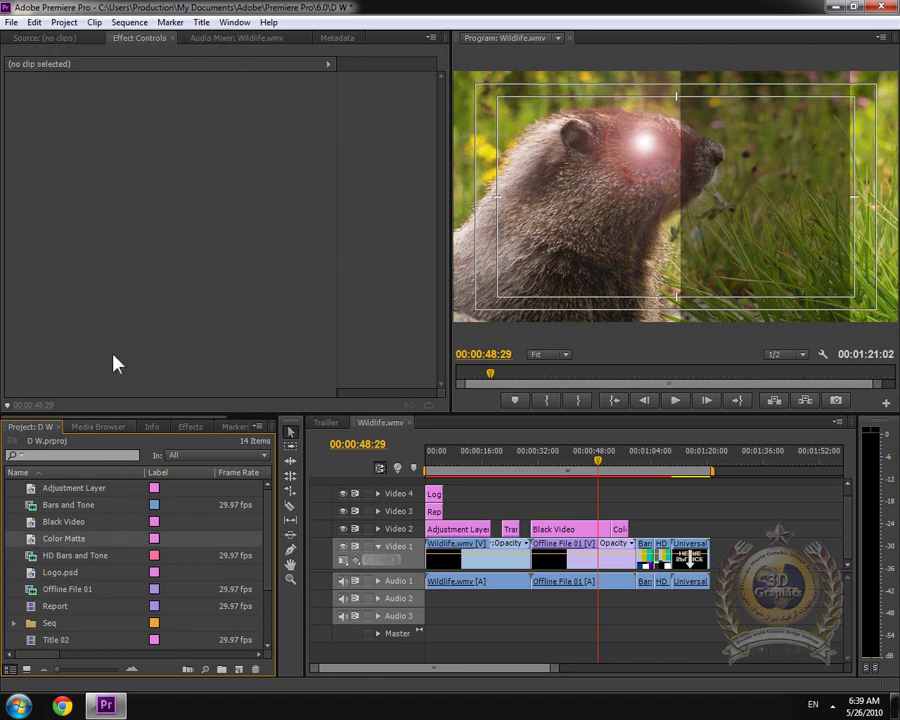
left_click(34, 22)
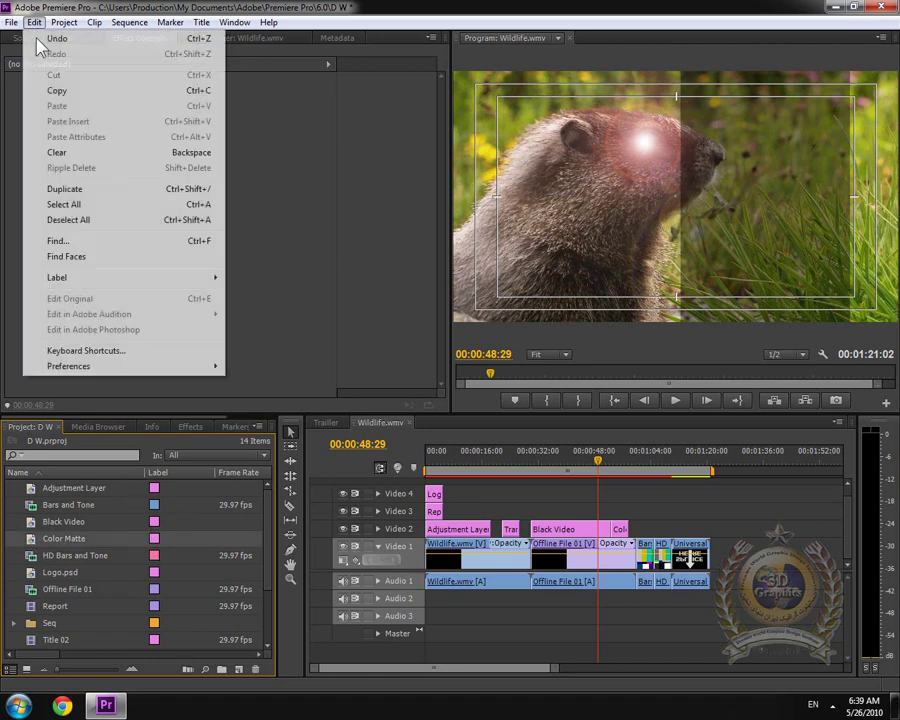
mouse_move(106, 279)
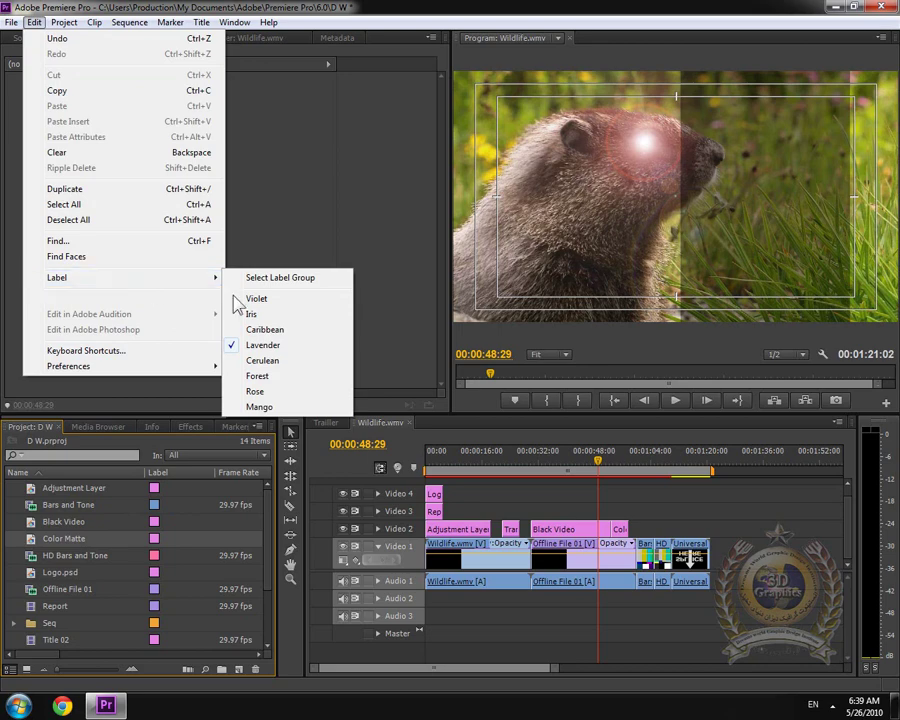
left_click(266, 378)
left_click(34, 22)
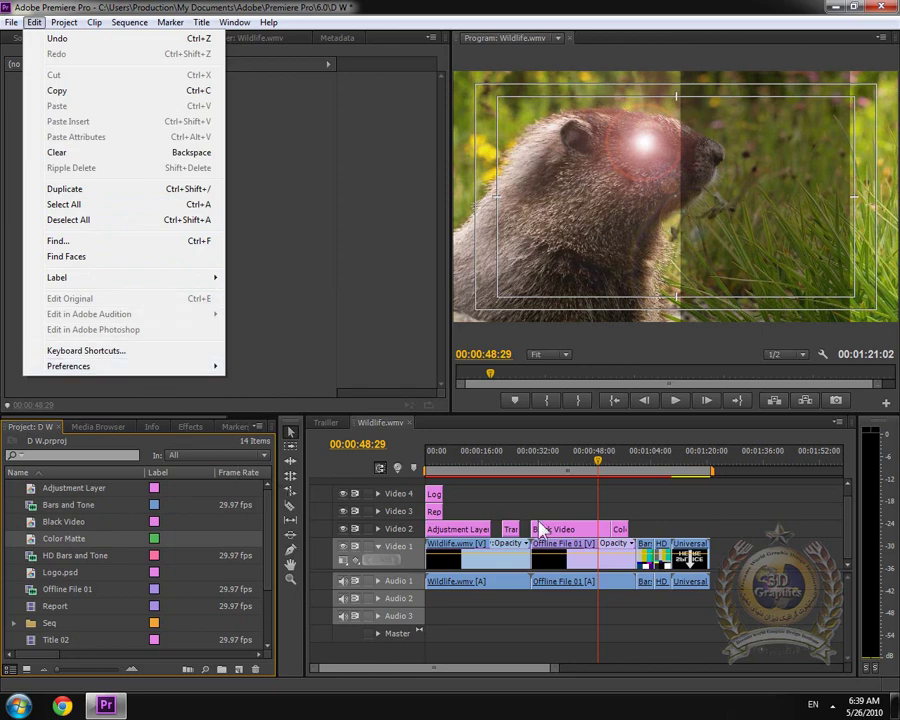
left_click(684, 519)
- Open the Bars and Tone project item in the Source Monitor
double_click(203, 508)
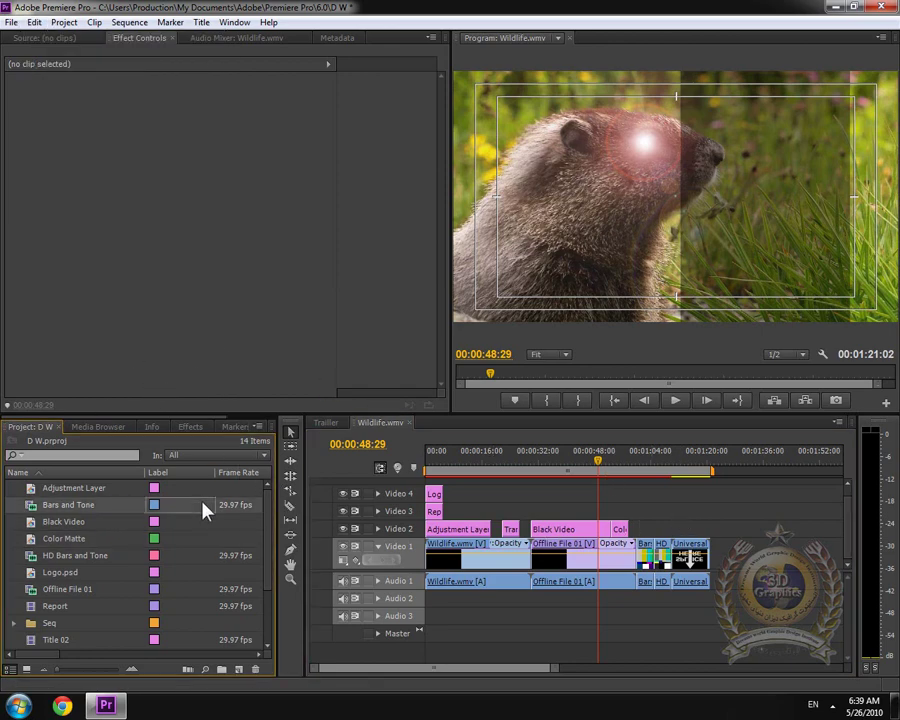
left_click(201, 540)
right_click(198, 521)
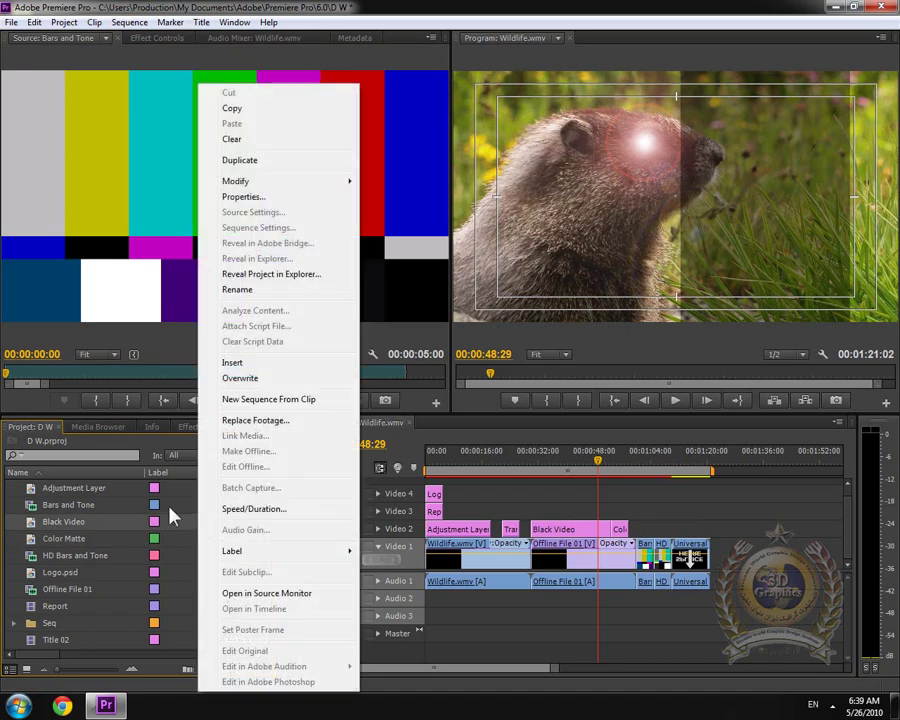
- Import the Hydrangeas picture from the Sample Pictures folder of the Pictures library into the project
left_click(10, 22)
left_click(42, 319)
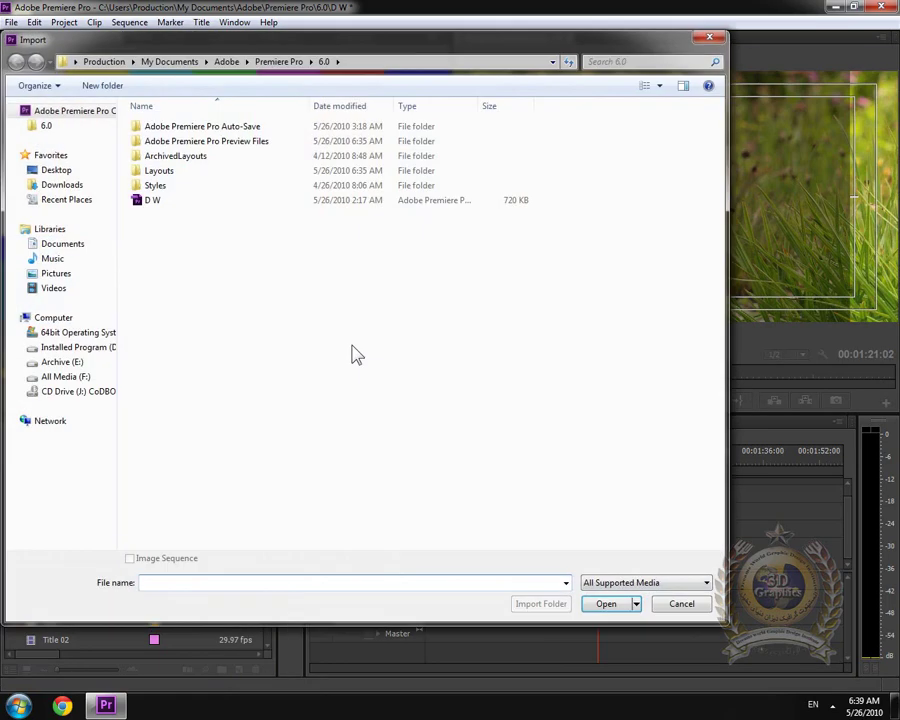
left_click(60, 275)
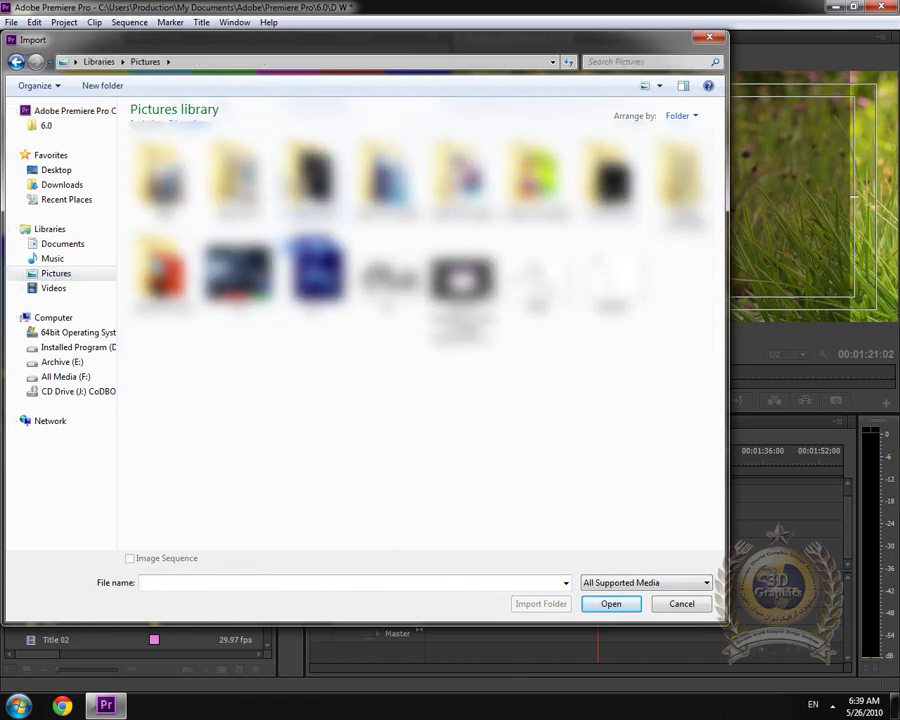
double_click(168, 272)
left_click(407, 180)
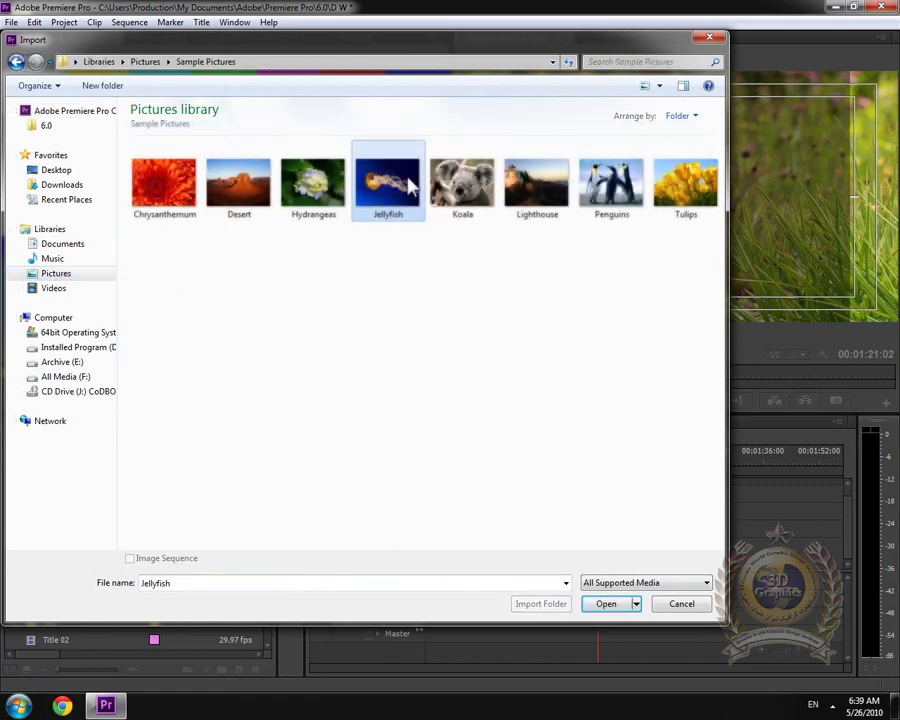
double_click(313, 183)
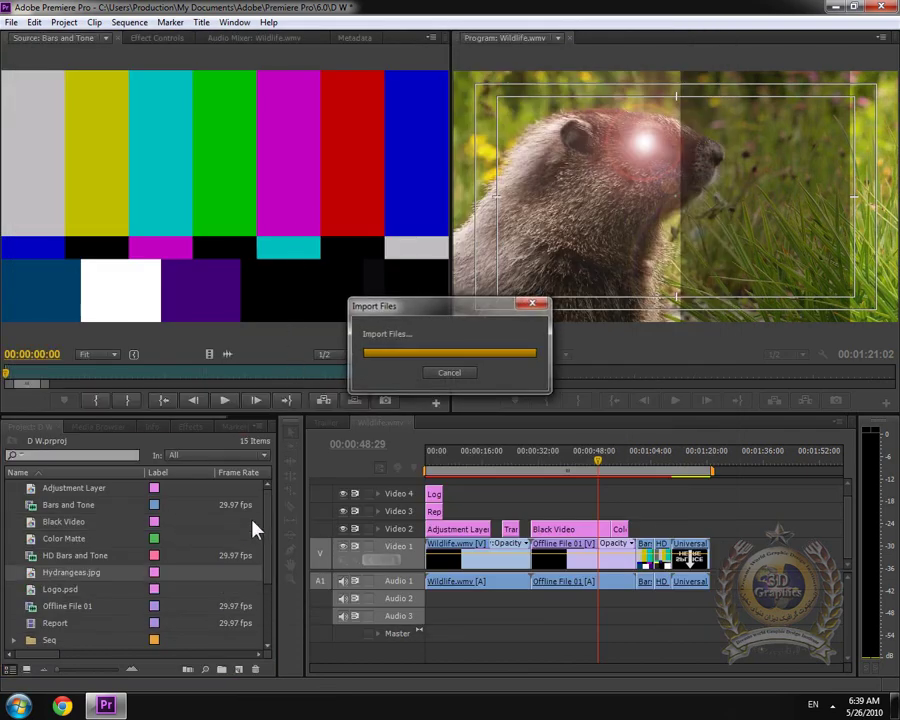
- Place Hydrangeas.jpg on Video 2 above the Bars and Tone clip, and move the playhead to 00:01:02:22
left_click_drag(30, 575, 645, 530)
left_click_drag(642, 458, 646, 458)
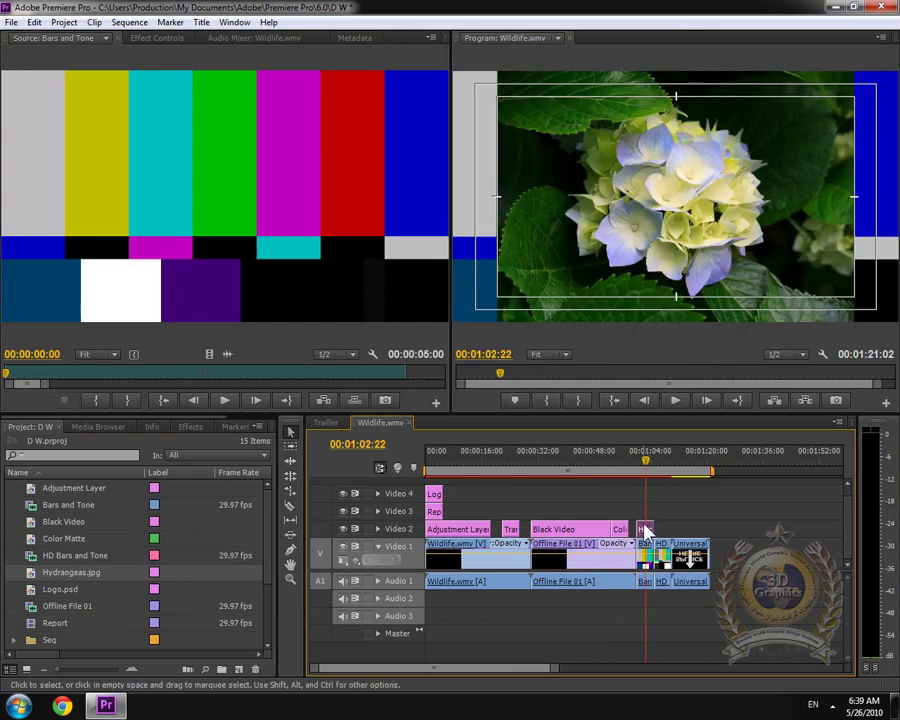
- View the Hydrangeas clip's source picture with Edit Original, close the viewer, and look at the Edit in Adobe Photoshop command
left_click(35, 22)
left_click(91, 299)
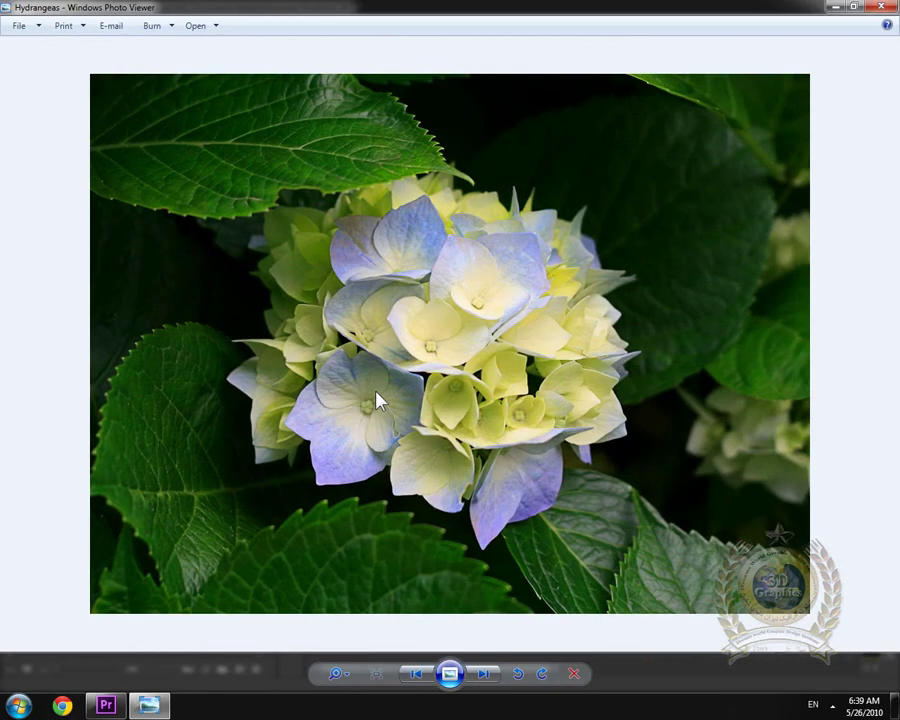
left_click(880, 6)
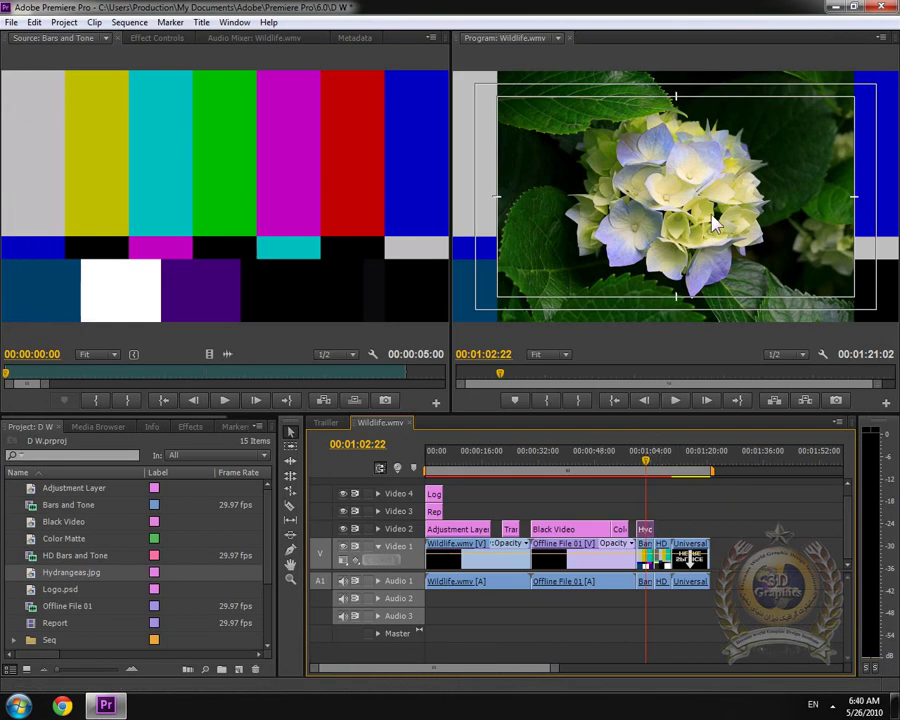
left_click(34, 22)
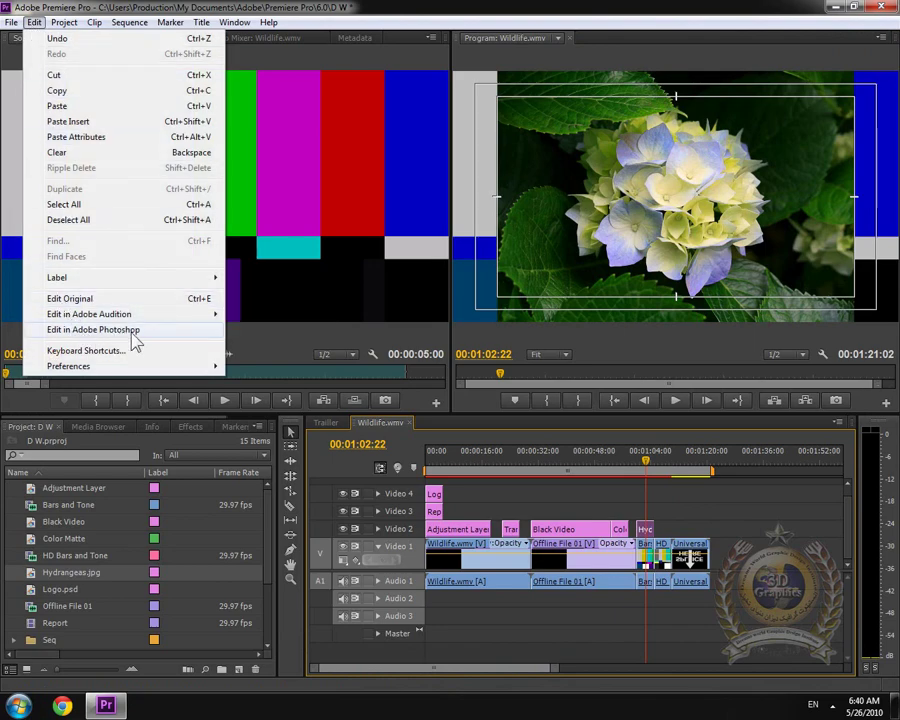
- Unlink the video and audio of the Wildlife.wmv clip at the start of the sequence
left_click(580, 585)
right_click(579, 575)
left_click(552, 578)
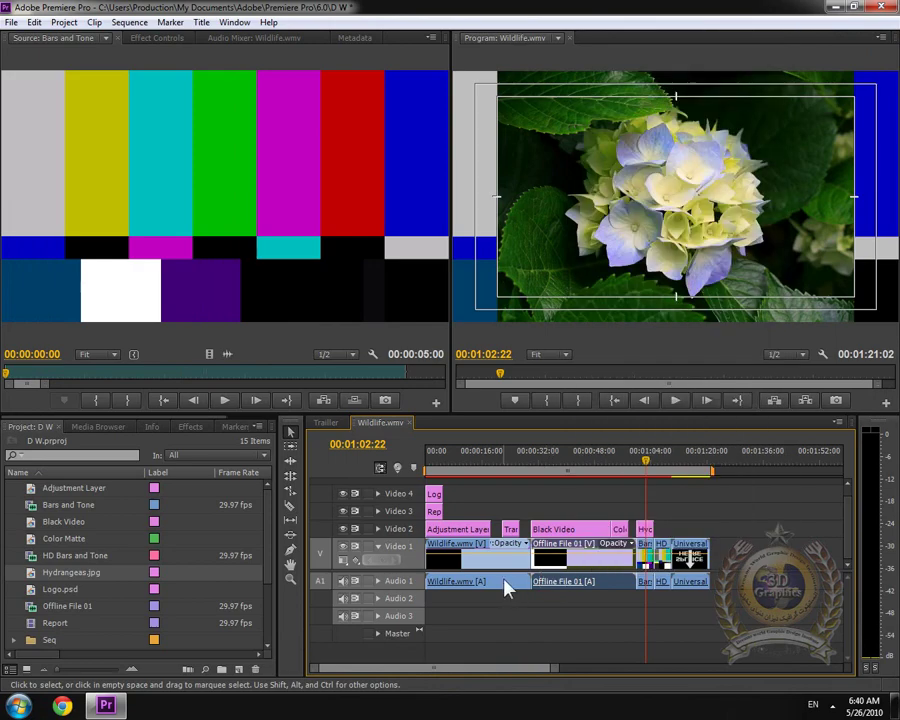
left_click(504, 578)
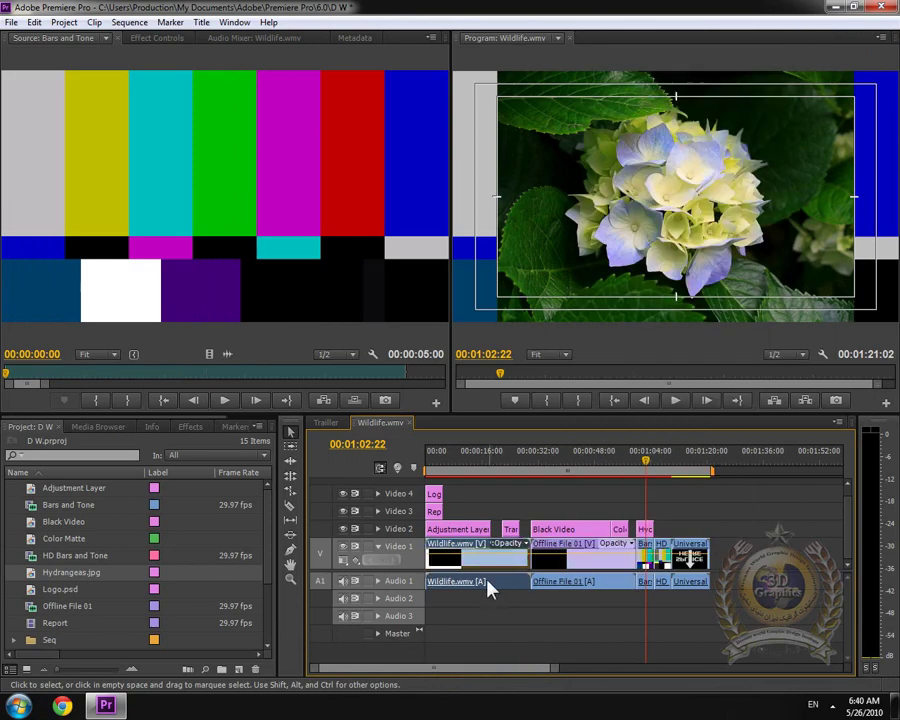
left_click(33, 22)
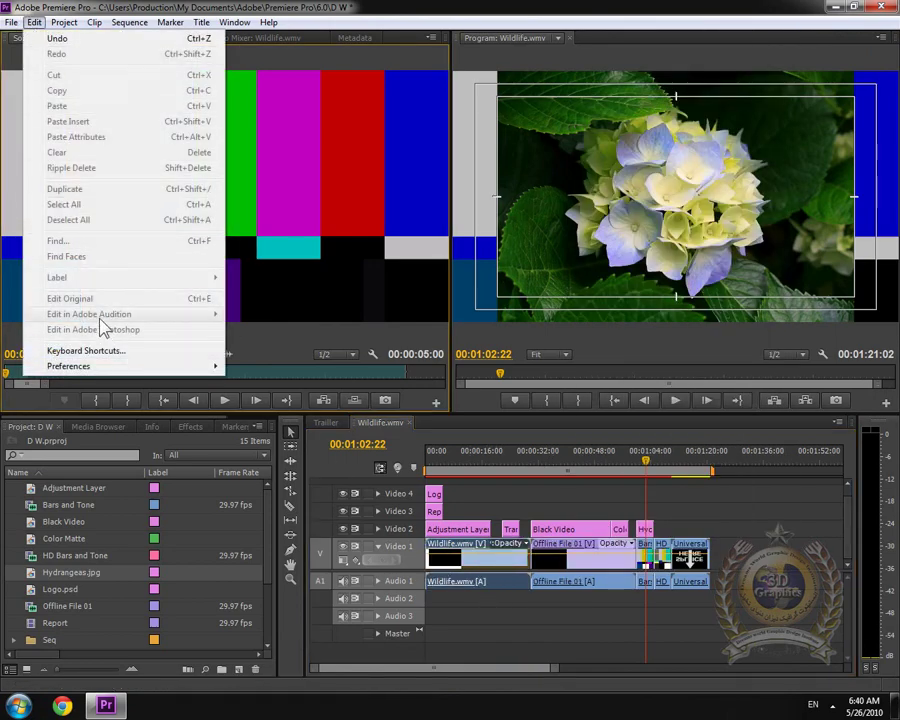
right_click(487, 548)
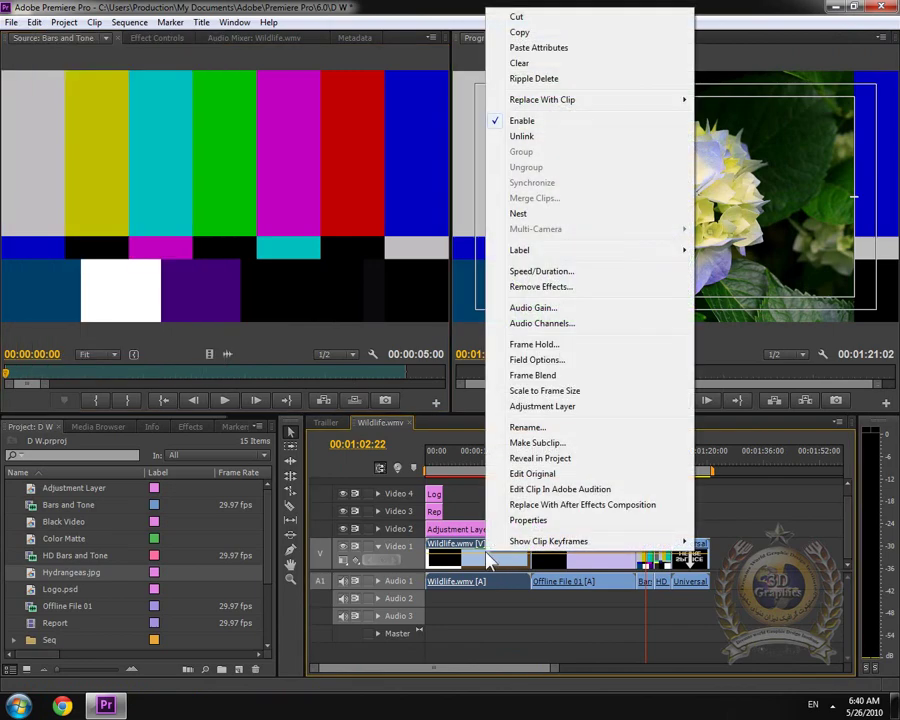
left_click(522, 137)
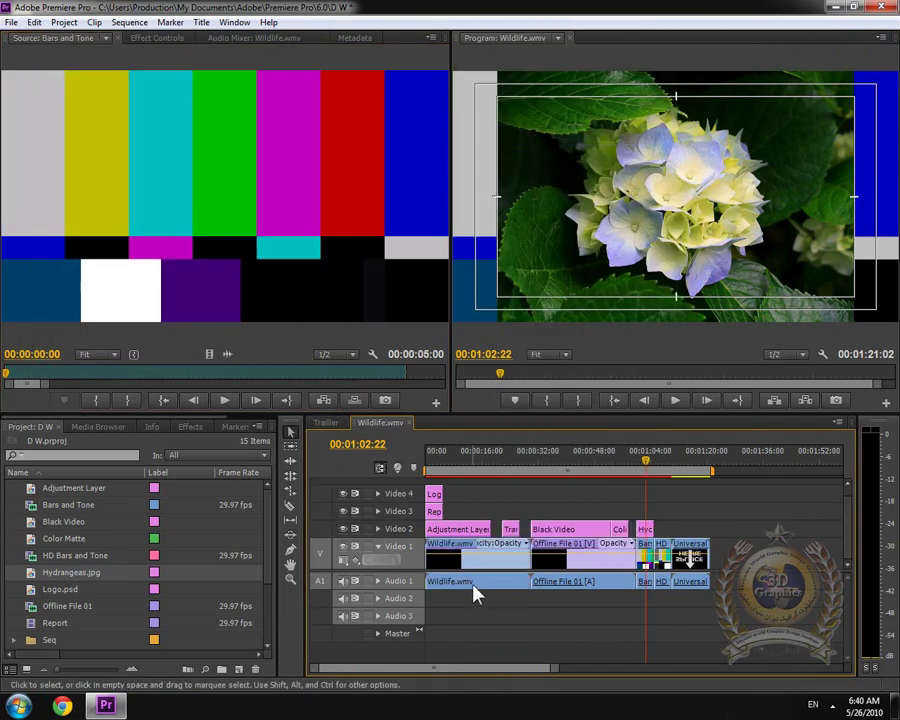
- Select the Wildlife.wmv audio clip on Audio 1 and look at the Edit in Adobe Audition command
left_click(467, 586)
left_click(34, 22)
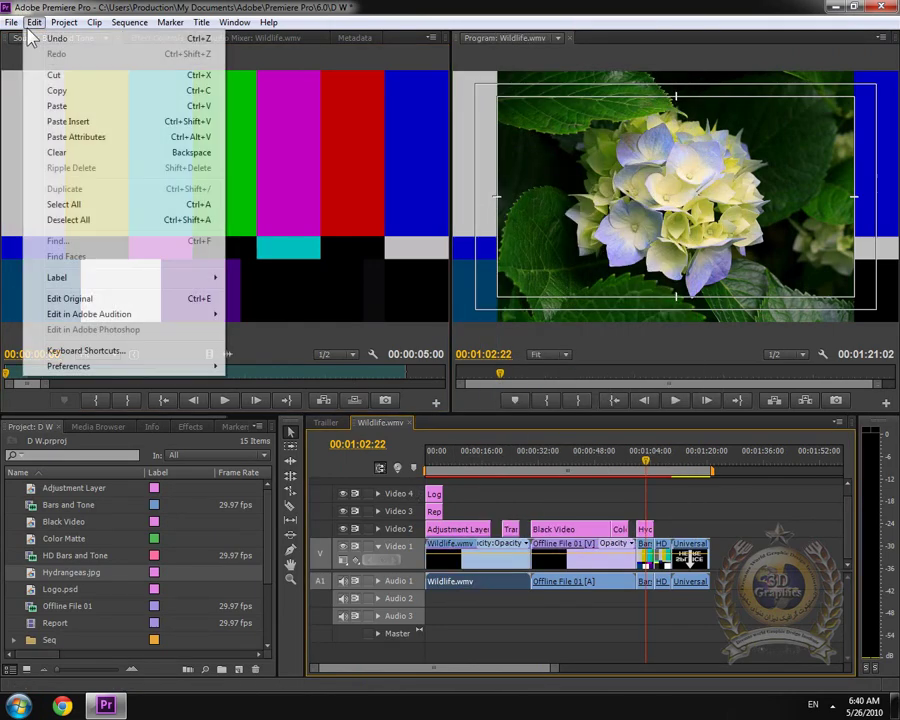
mouse_move(90, 316)
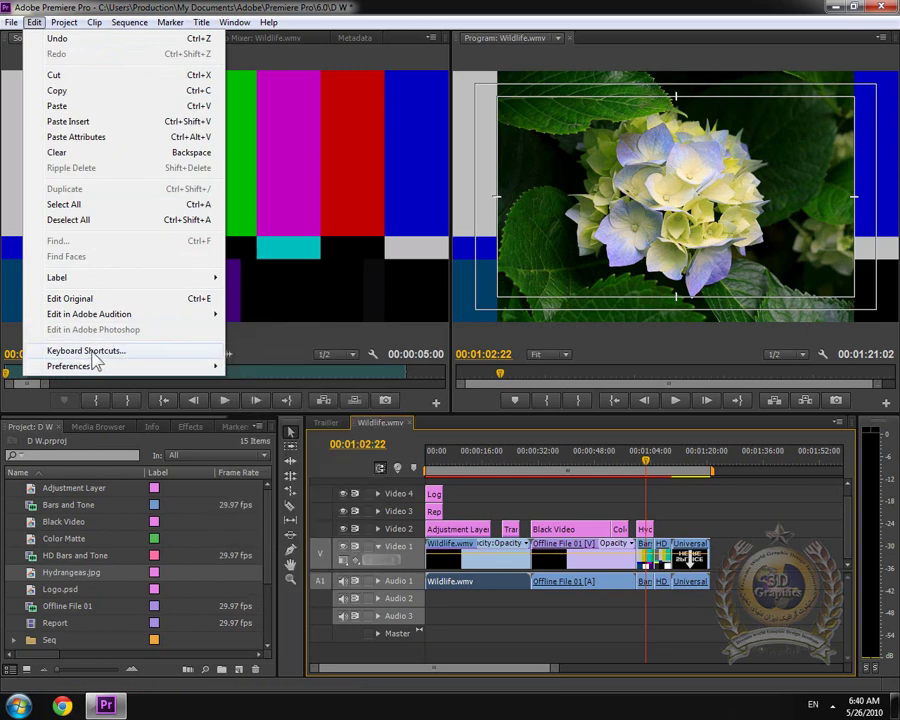
- Assign the keyboard shortcut F12 to the Revert command and save the custom shortcut set
left_click(94, 353)
left_click_drag(446, 133, 298, 33)
left_click_drag(460, 171, 462, 193)
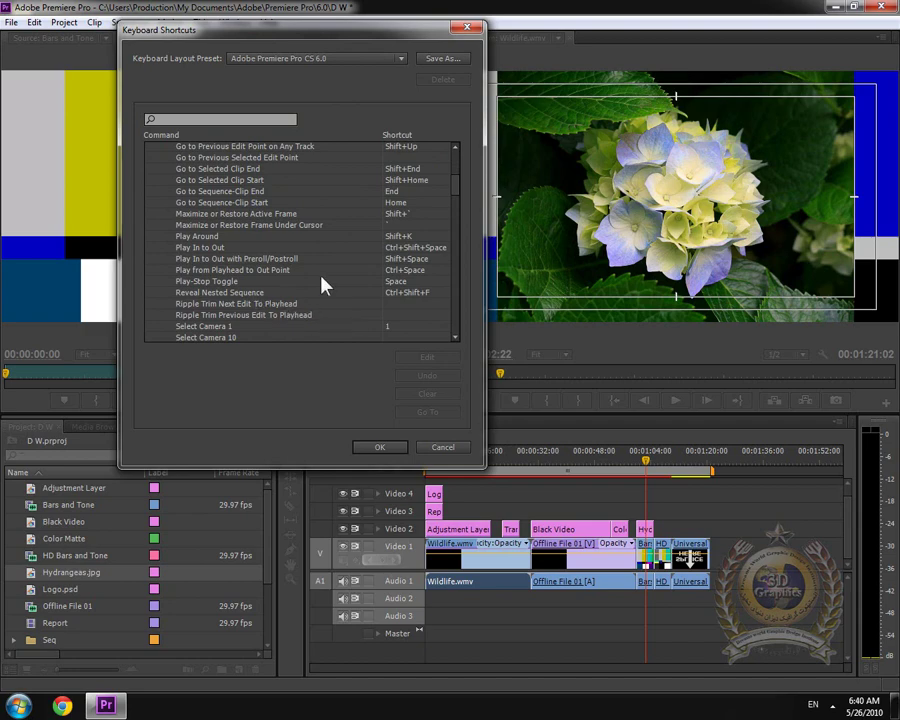
scroll(322, 287, "up", 6)
left_click(168, 160)
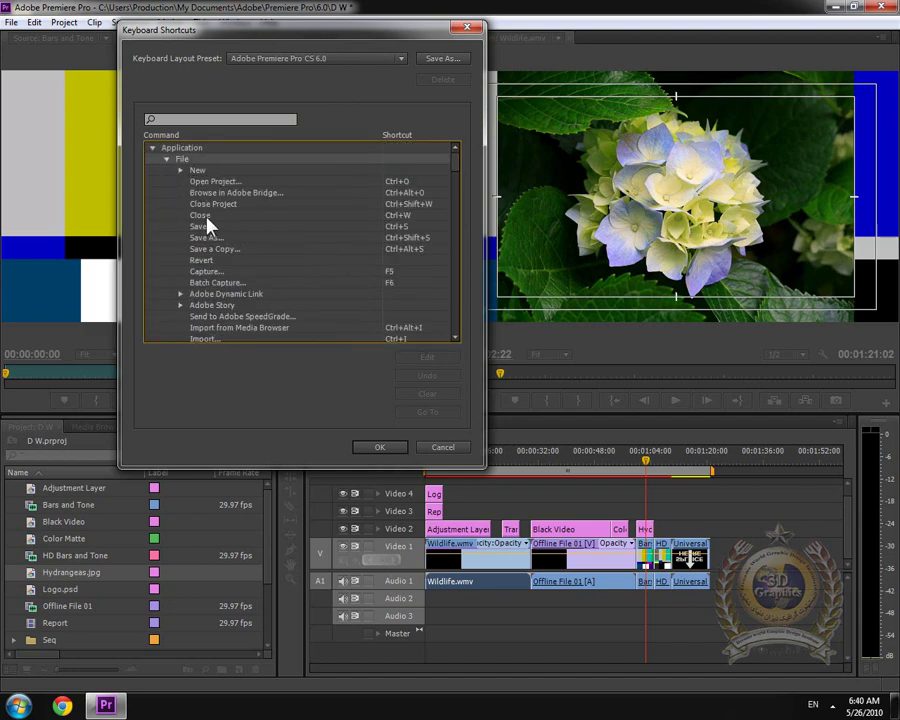
left_click(391, 262)
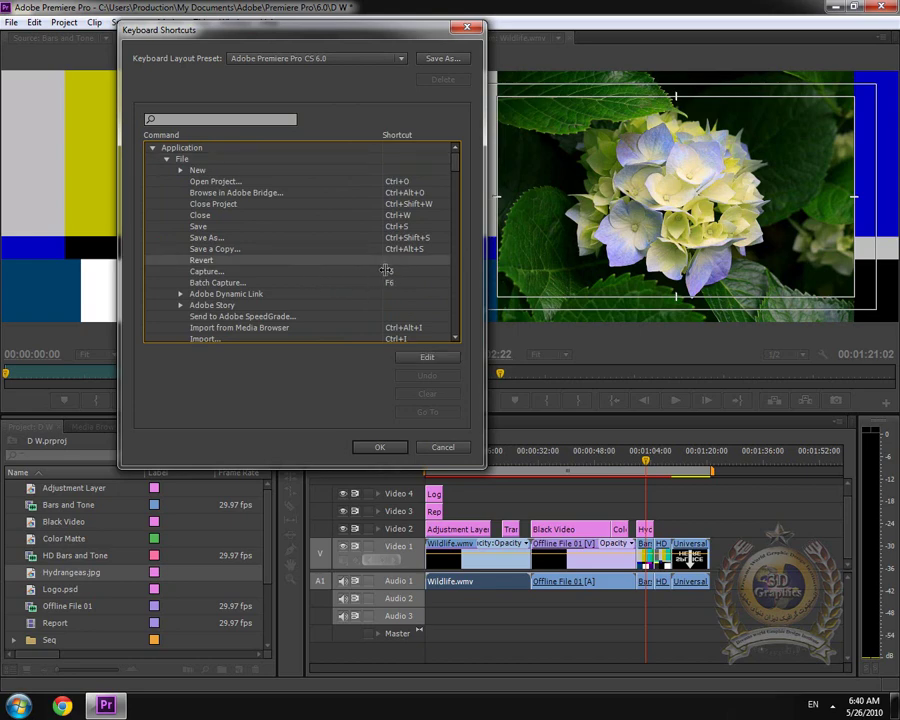
left_click(422, 359)
key("F12")
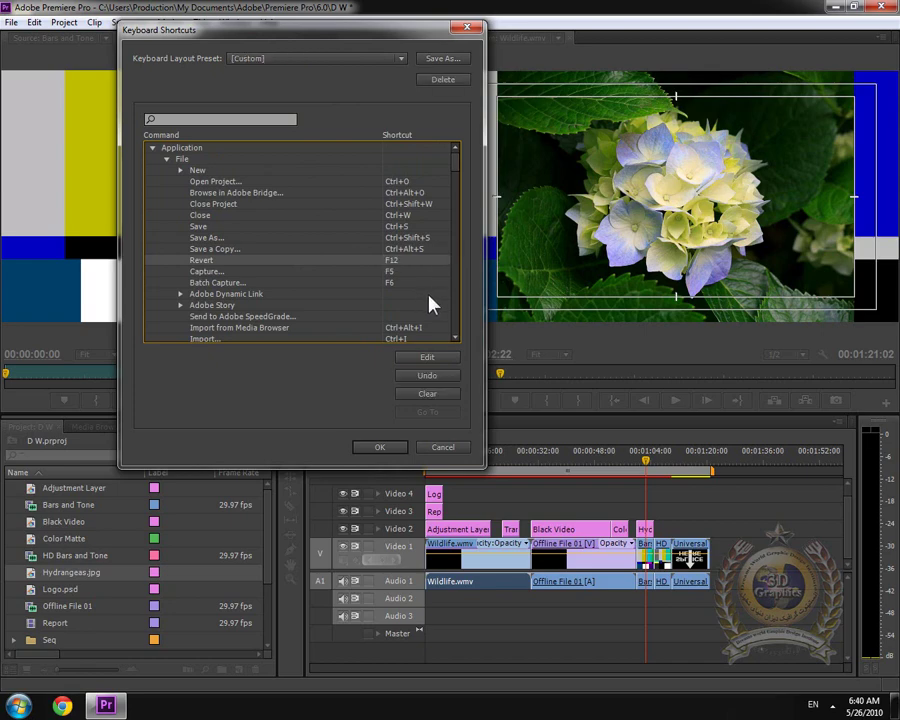
left_click(380, 447)
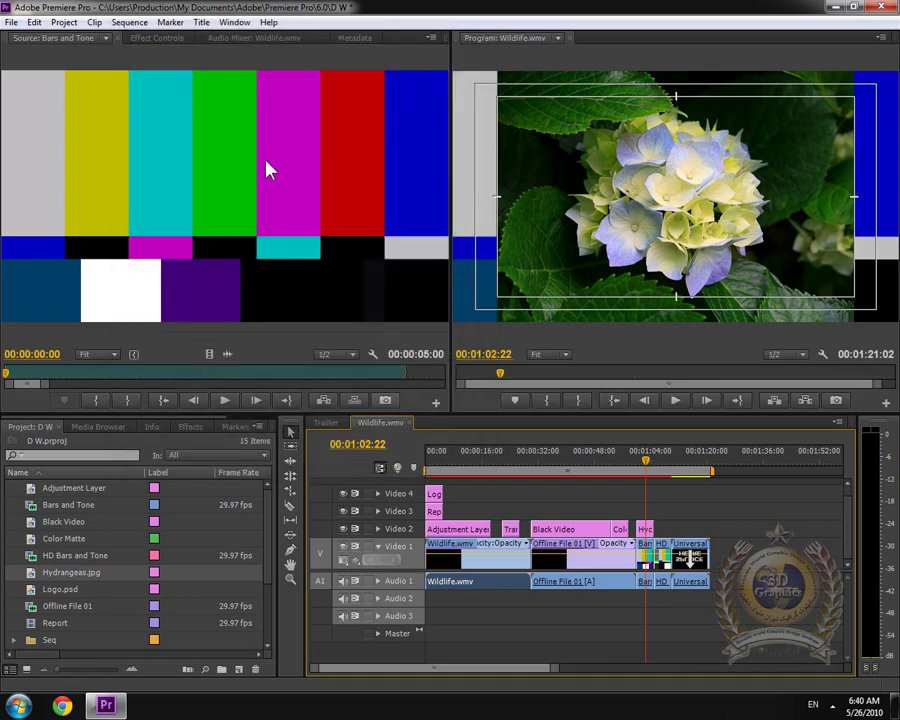
- Check the shortcut listed beside the Revert command, and look over the Edit commands once more
left_click(12, 22)
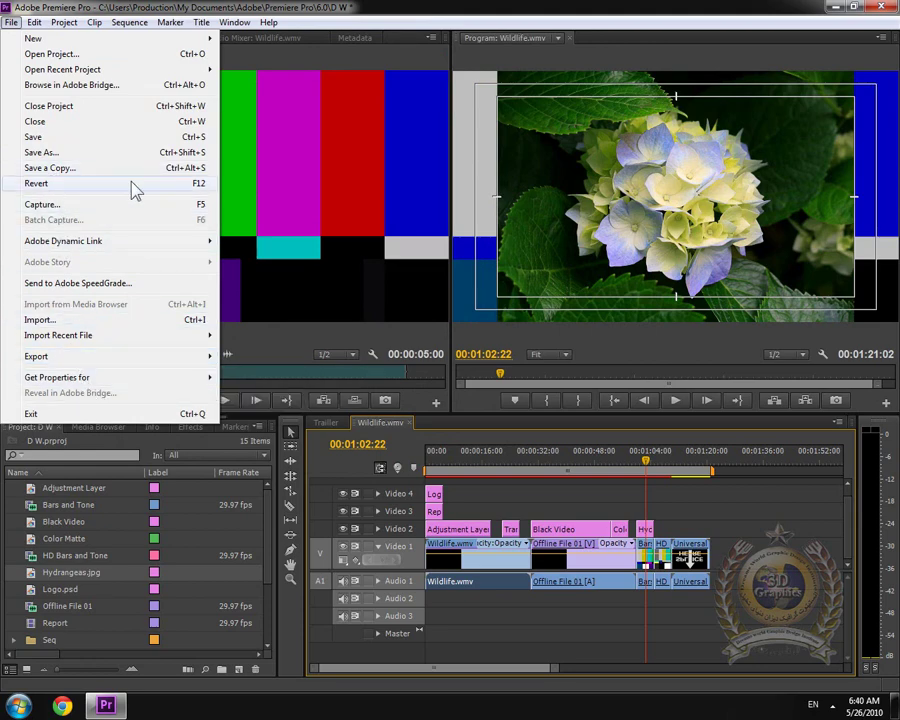
left_click(12, 22)
left_click(34, 22)
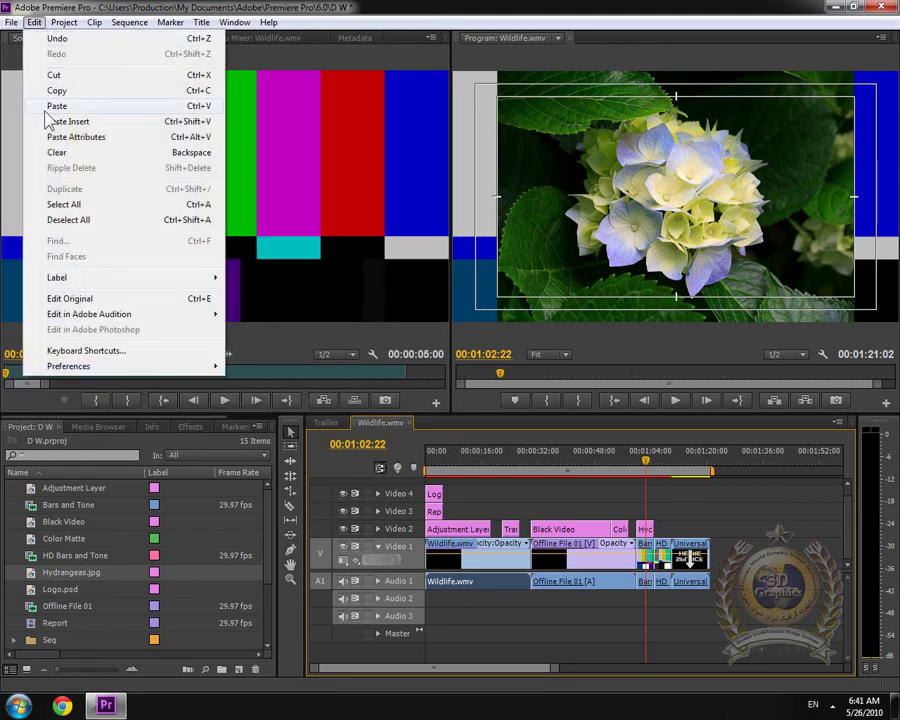
left_click(62, 24)
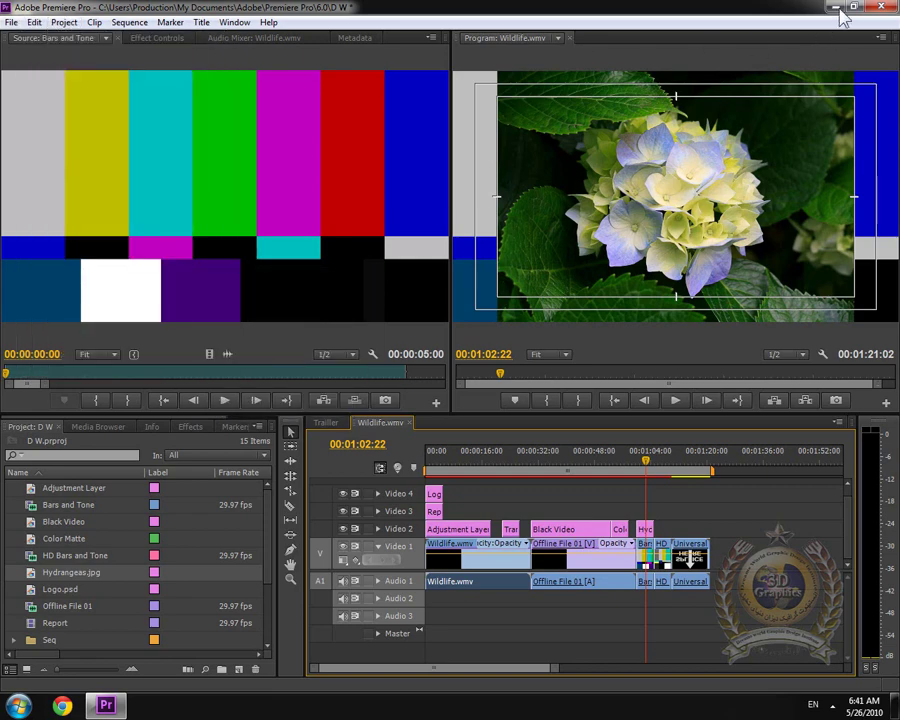
- Minimize the Premiere Pro window to show the Windows desktop
left_click(837, 7)
right_click(706, 230)
left_click(731, 265)
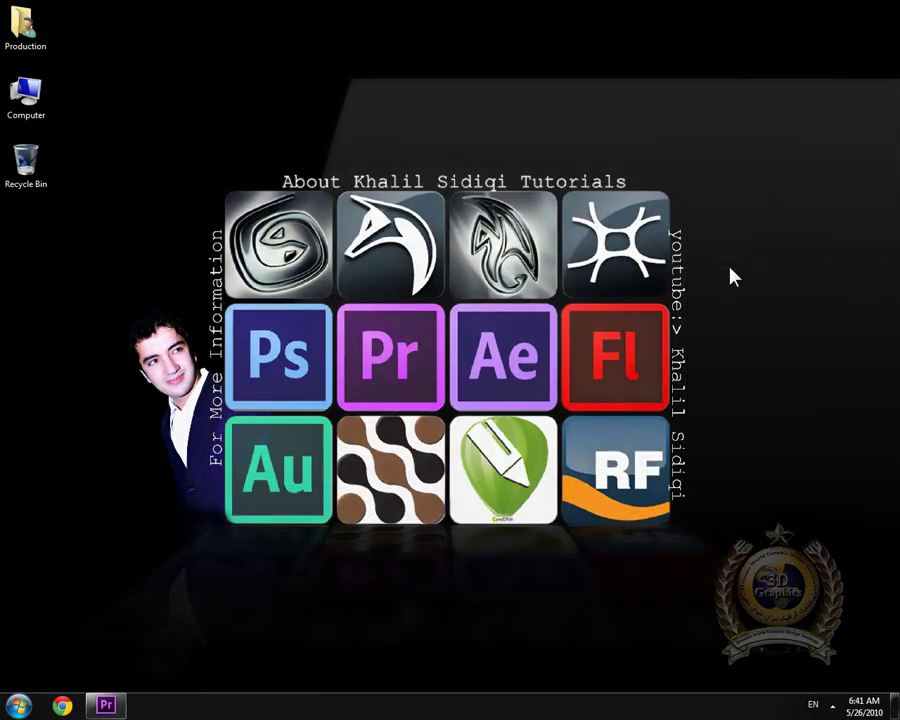